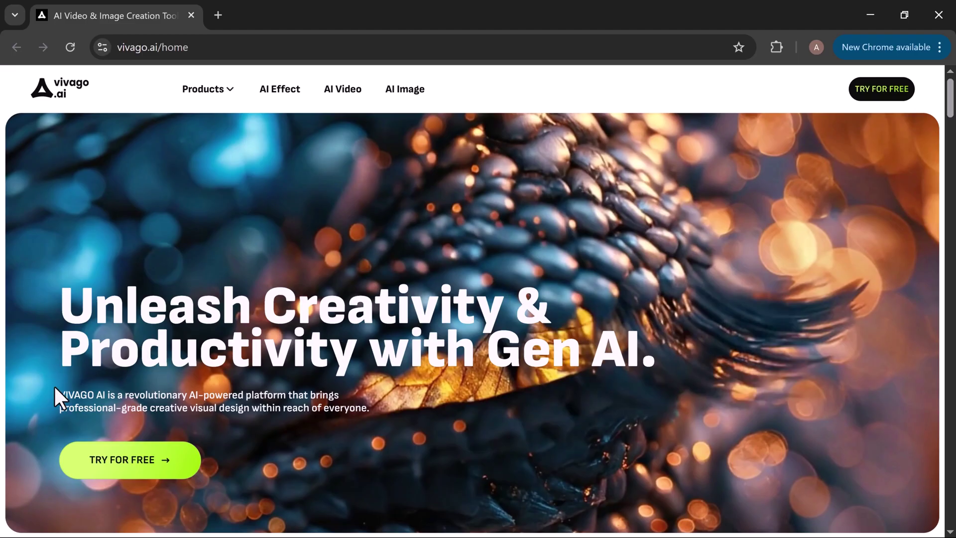
scroll(193, 401, "down", 1)
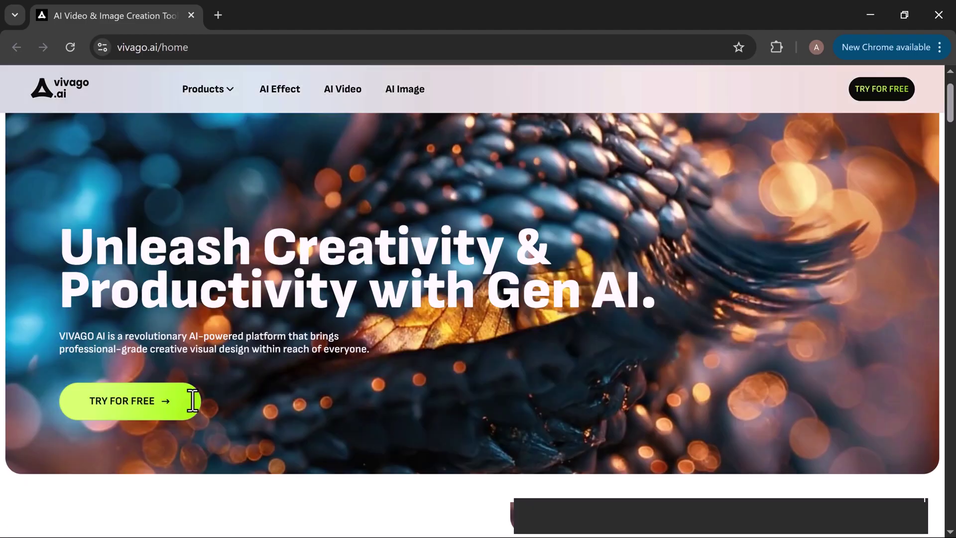
scroll(194, 402, "down", 1)
scroll(193, 401, "down", 1)
scroll(193, 401, "down", 1)
scroll(193, 401, "down", 1)
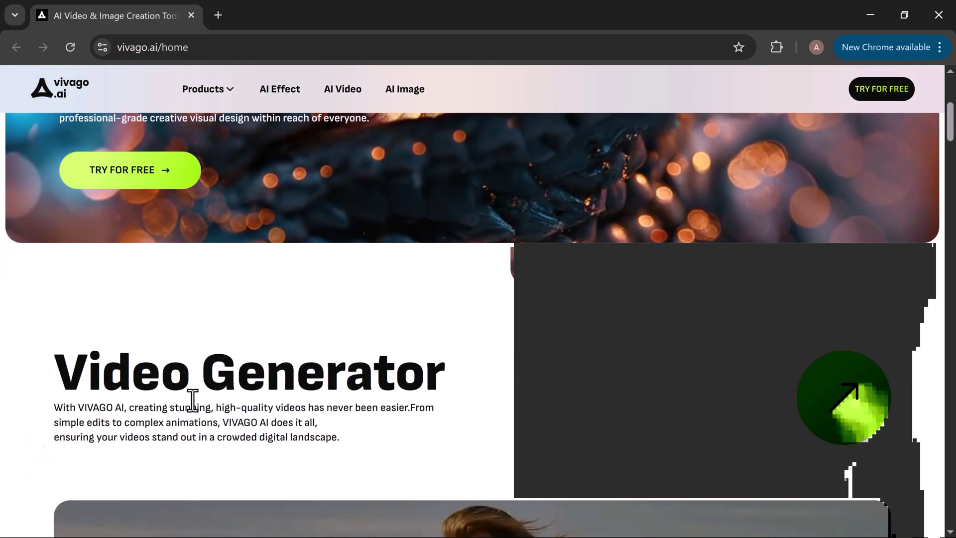
scroll(193, 400, "down", 3)
scroll(193, 401, "down", 1)
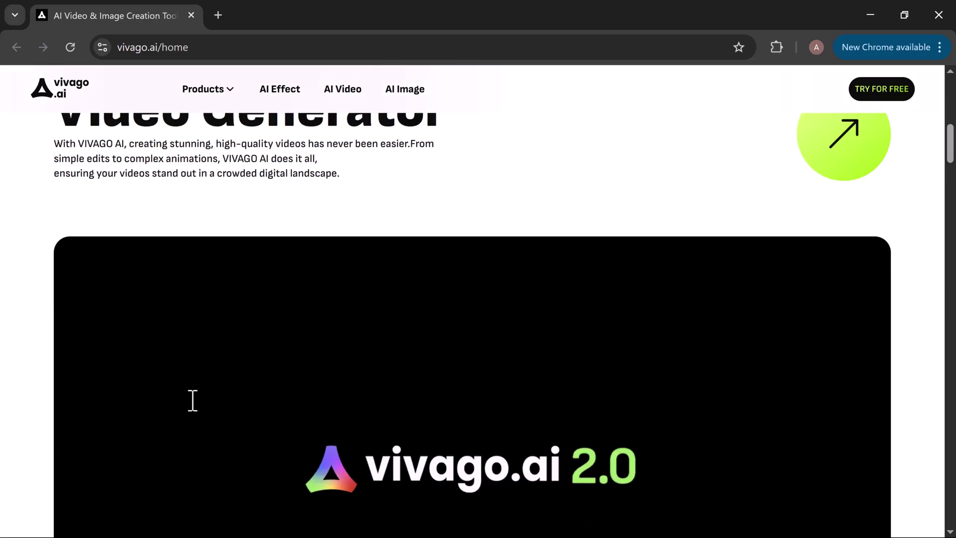
scroll(401, 154, "down", 1)
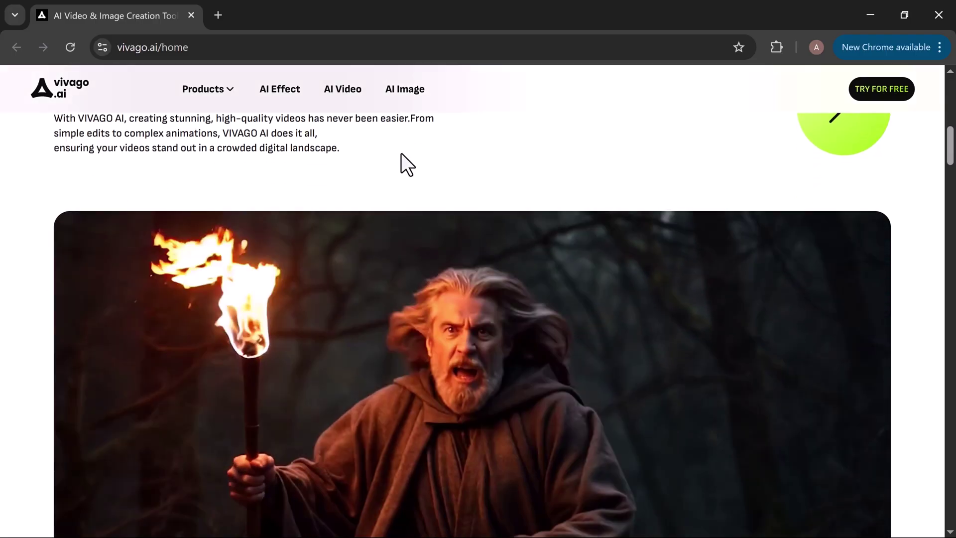
scroll(401, 153, "down", 1)
scroll(402, 153, "down", 1)
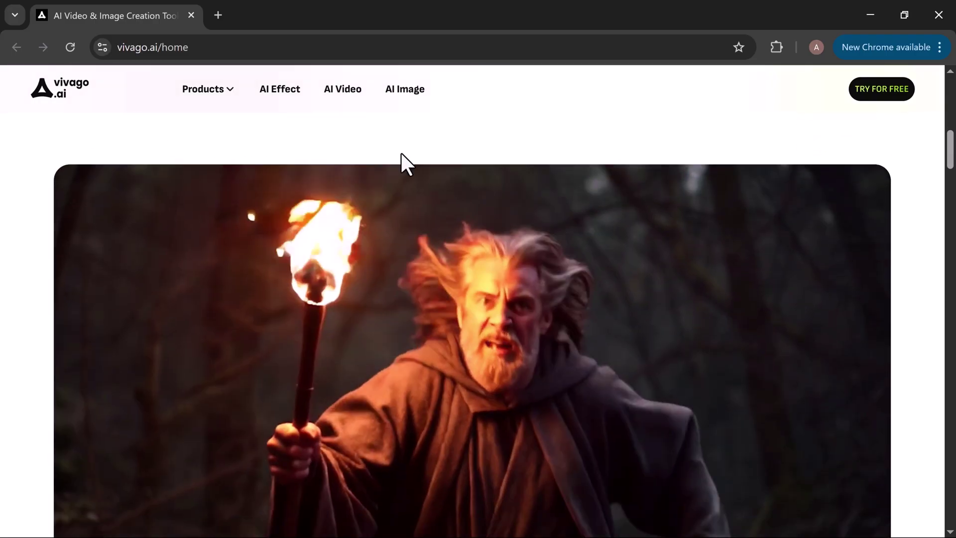
scroll(401, 152, "down", 2)
scroll(400, 151, "down", 2)
scroll(400, 151, "down", 1)
scroll(401, 151, "down", 1)
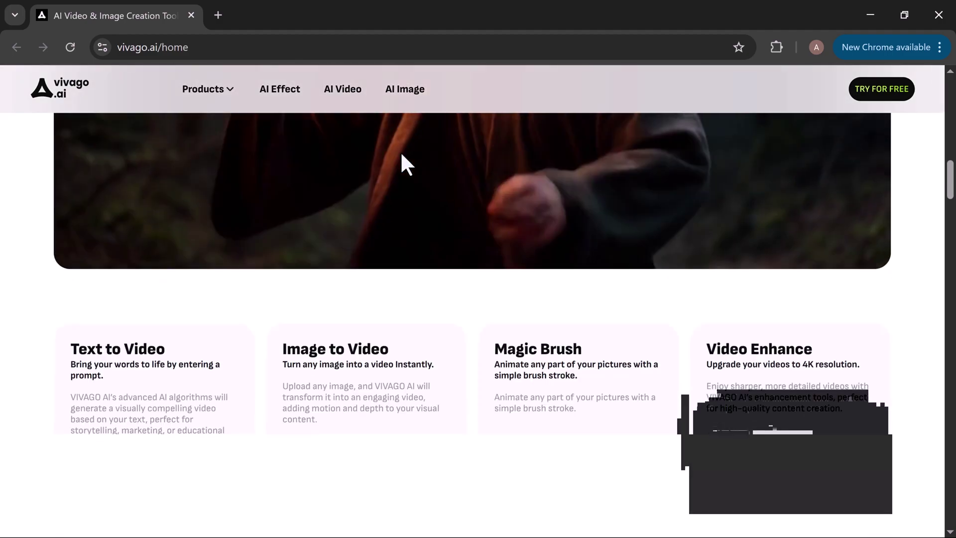
scroll(401, 151, "down", 1)
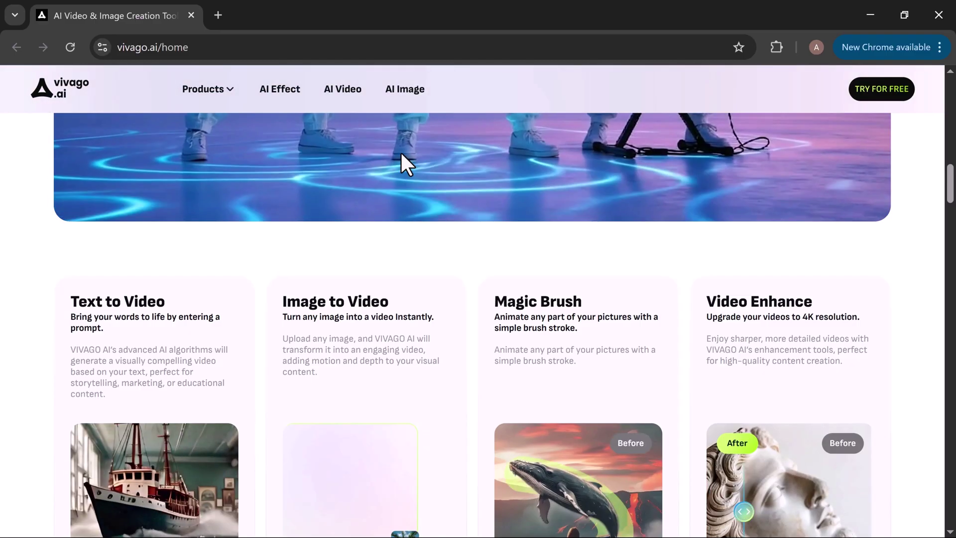
scroll(401, 153, "down", 2)
scroll(401, 153, "down", 2)
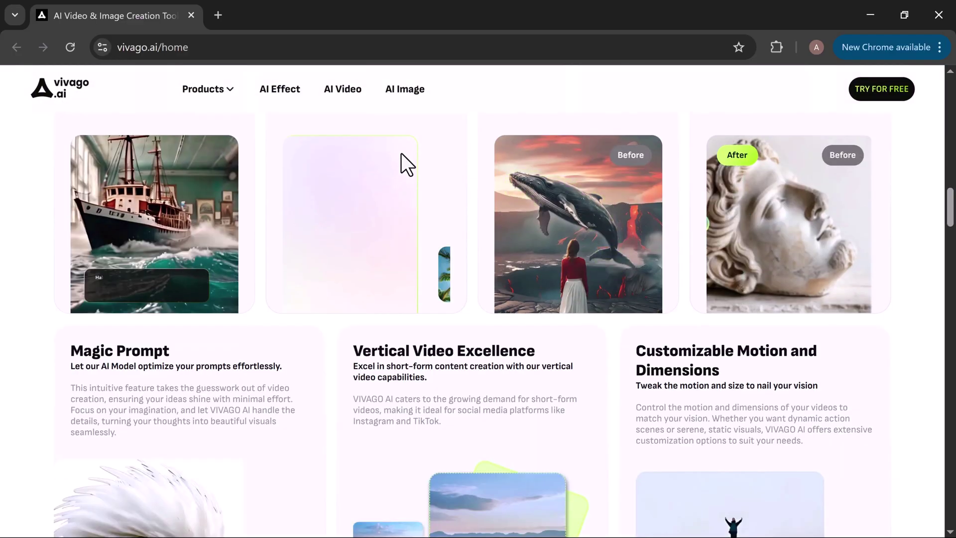
scroll(401, 154, "down", 2)
scroll(401, 153, "down", 1)
scroll(401, 153, "down", 1)
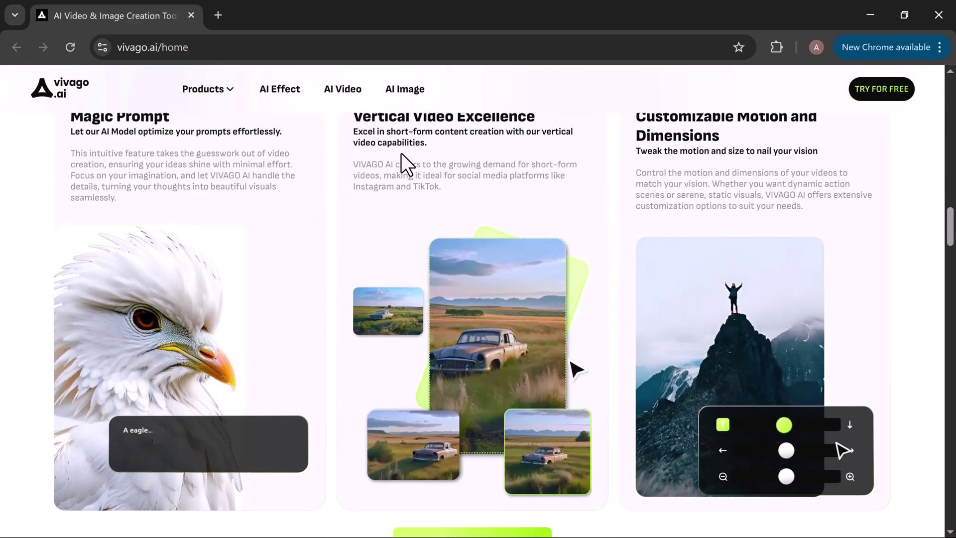
scroll(402, 154, "down", 2)
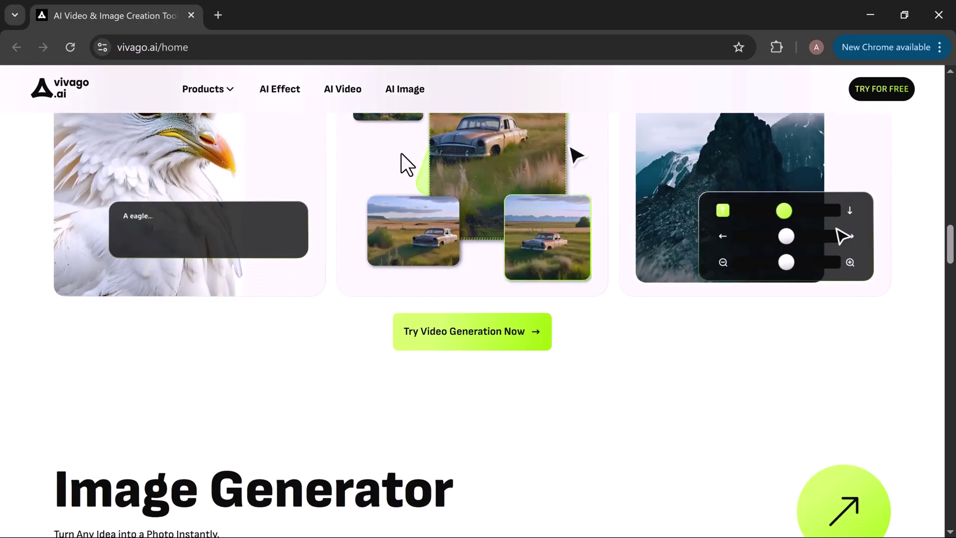
scroll(401, 153, "down", 1)
scroll(401, 153, "down", 1)
scroll(401, 153, "down", 1)
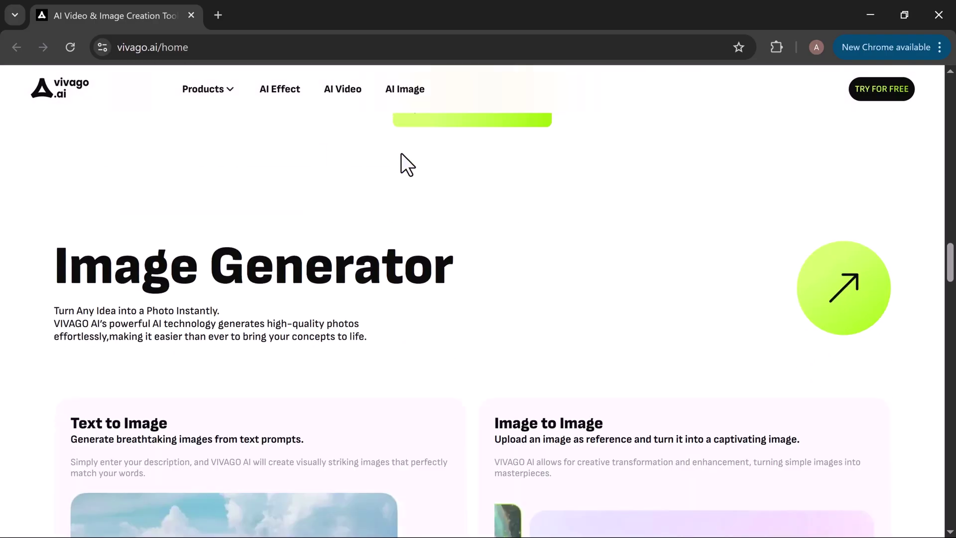
scroll(402, 153, "down", 1)
scroll(401, 154, "down", 1)
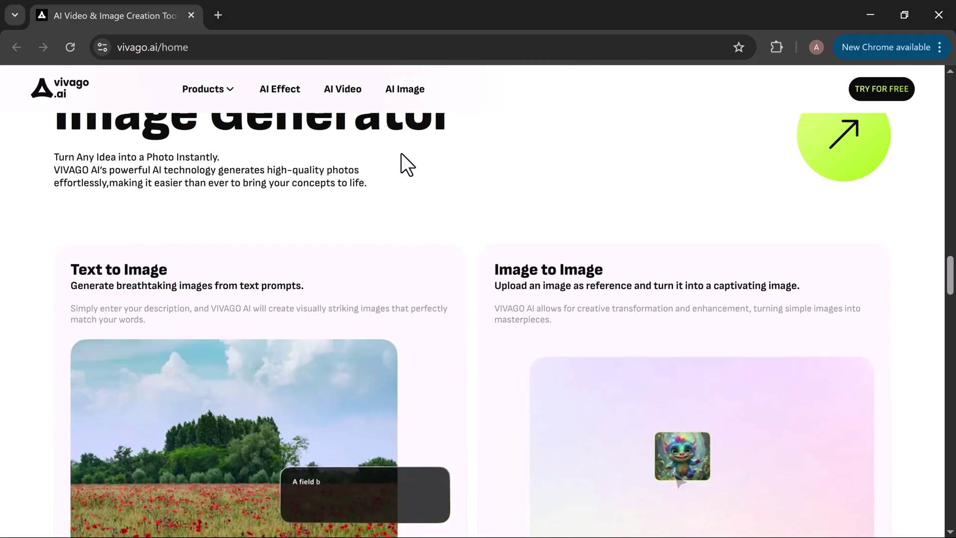
scroll(401, 153, "down", 2)
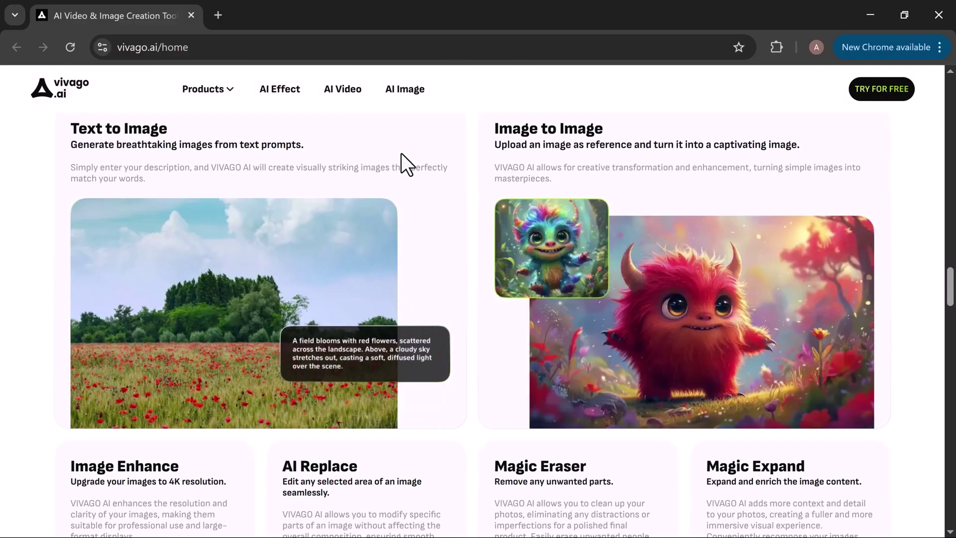
scroll(401, 154, "down", 2)
scroll(401, 153, "down", 1)
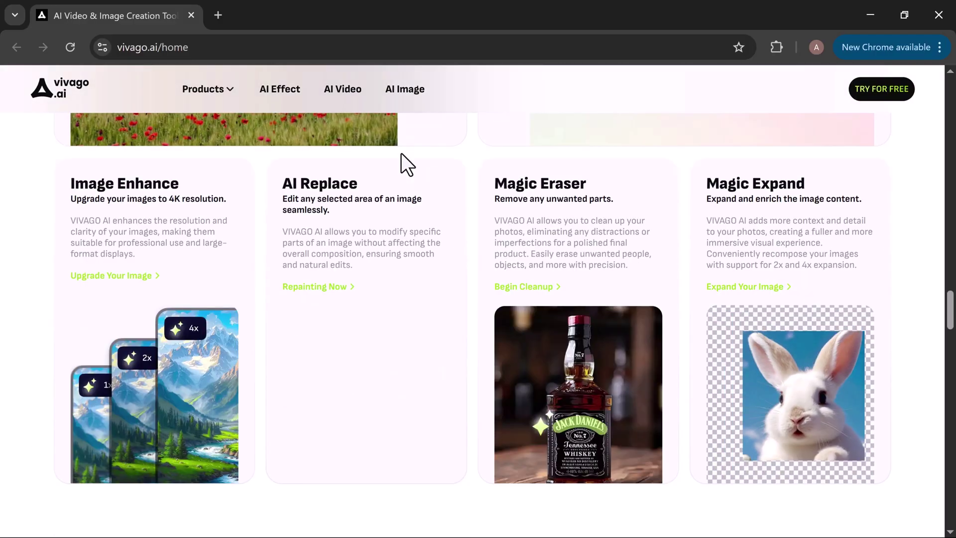
scroll(402, 153, "down", 1)
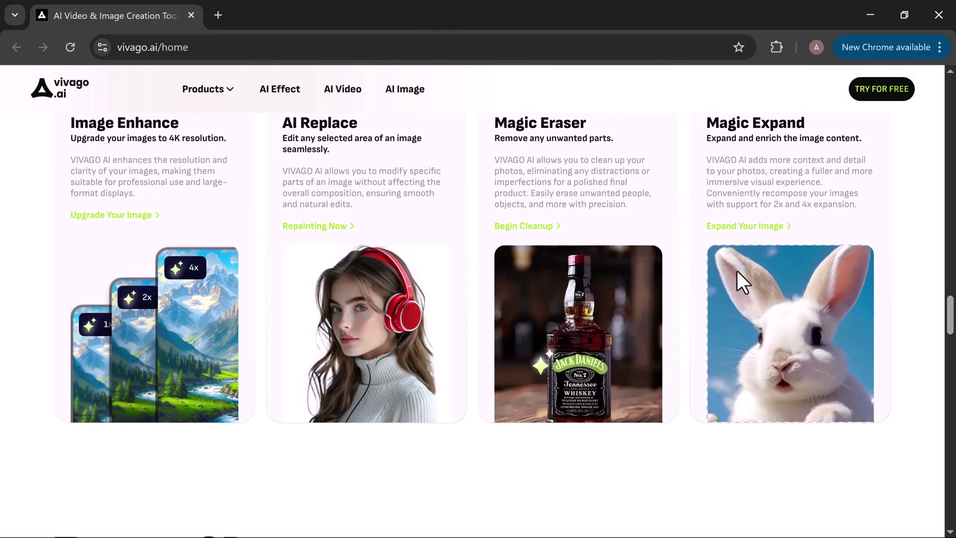
scroll(737, 271, "down", 3)
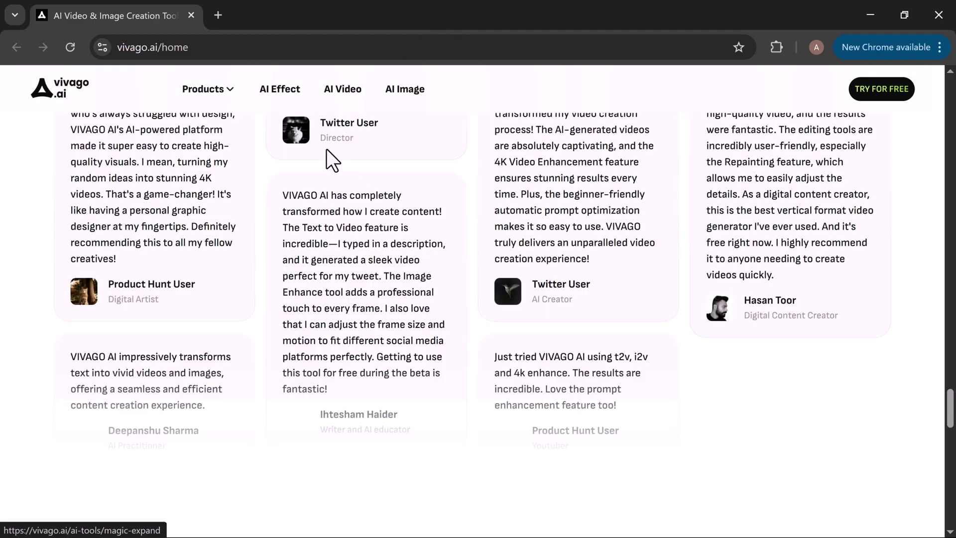
scroll(231, 228, "down", 3)
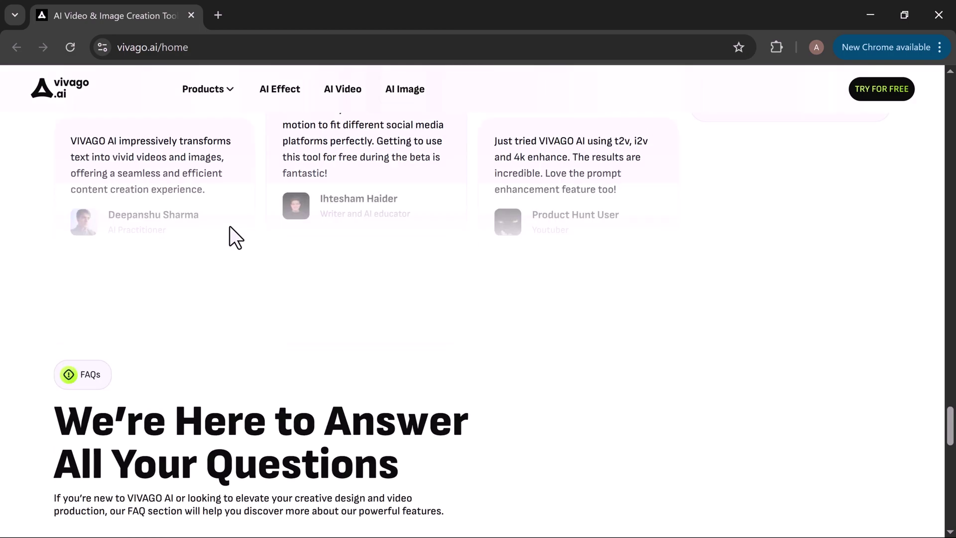
scroll(230, 228, "down", 3)
scroll(231, 228, "down", 2)
scroll(231, 228, "down", 2)
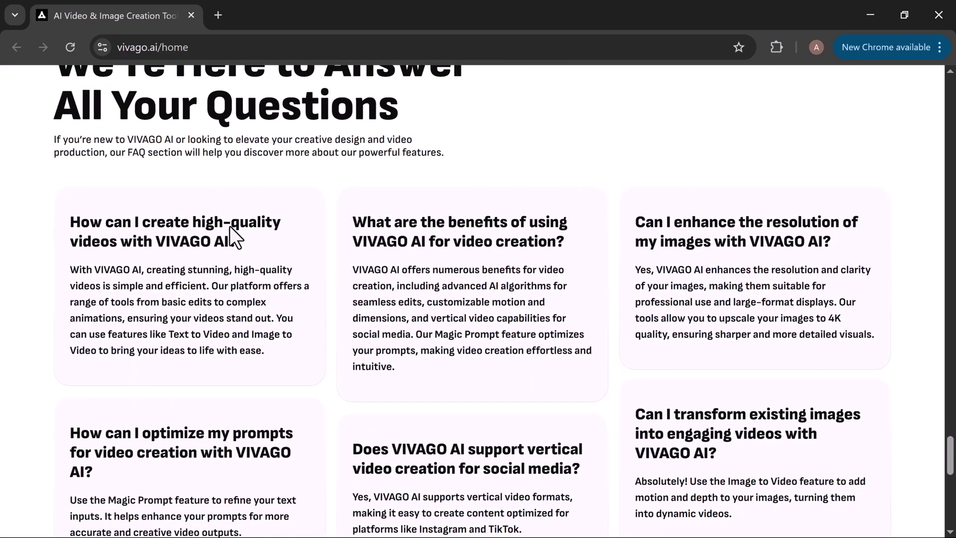
scroll(231, 228, "down", 3)
scroll(231, 228, "down", 3)
scroll(230, 226, "down", 2)
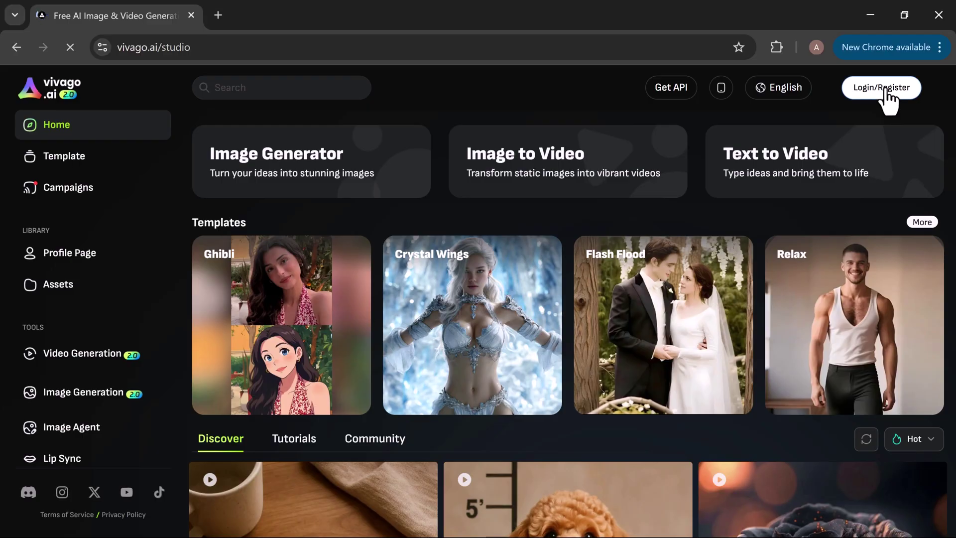
Step: Bring up the Login/Register options to sign into the Vivago AI account
left_click(887, 91)
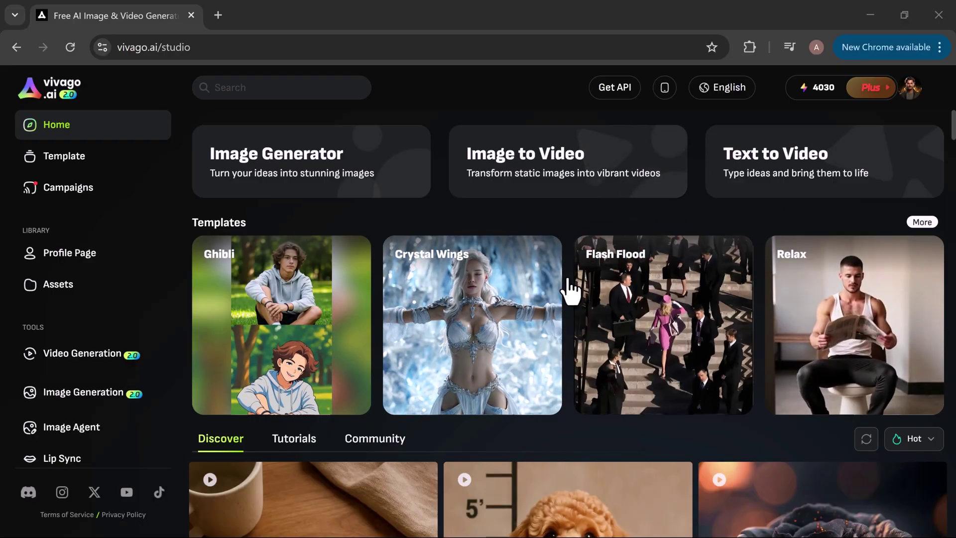
scroll(569, 291, "down", 3)
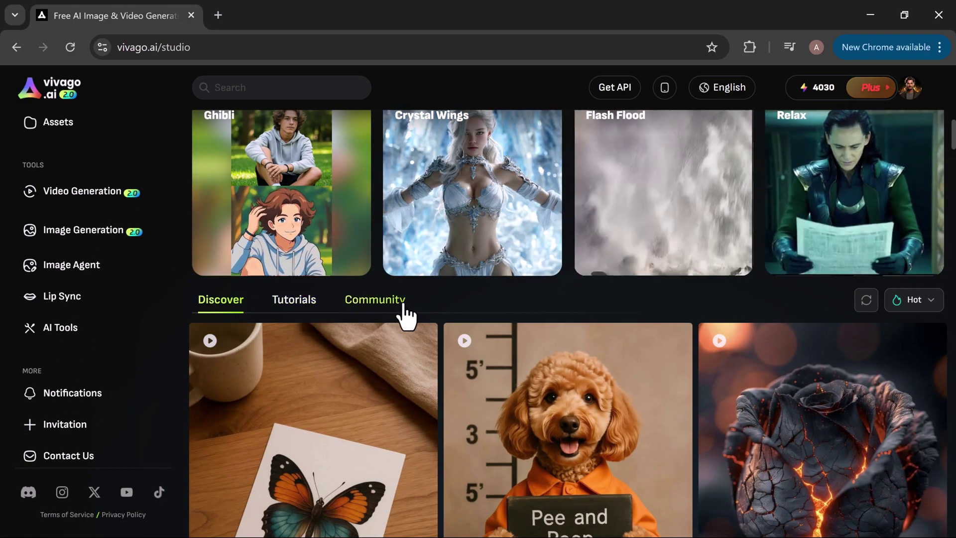
scroll(408, 317, "down", 3)
scroll(406, 317, "down", 2)
scroll(408, 318, "down", 3)
scroll(408, 317, "down", 2)
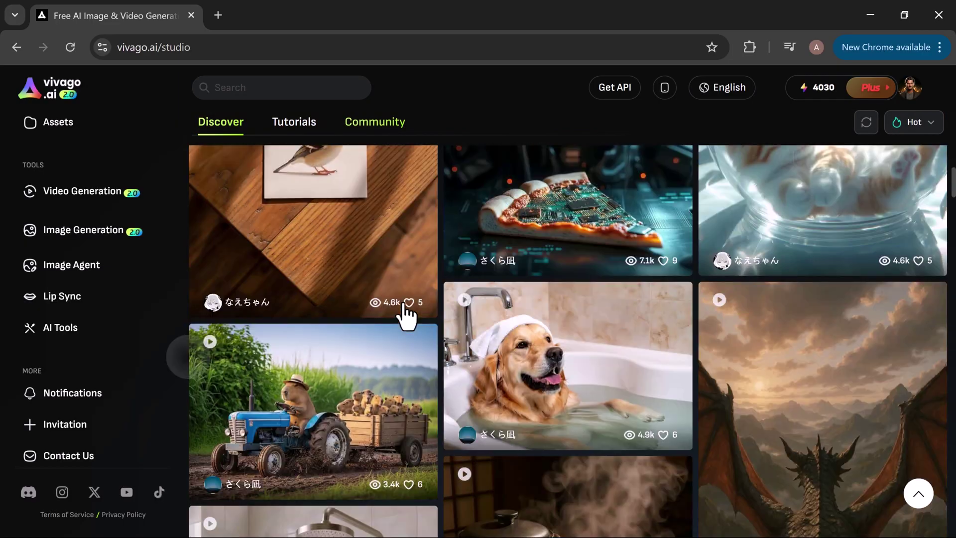
scroll(407, 317, "down", 3)
scroll(407, 317, "down", 4)
scroll(408, 318, "down", 5)
scroll(407, 318, "down", 2)
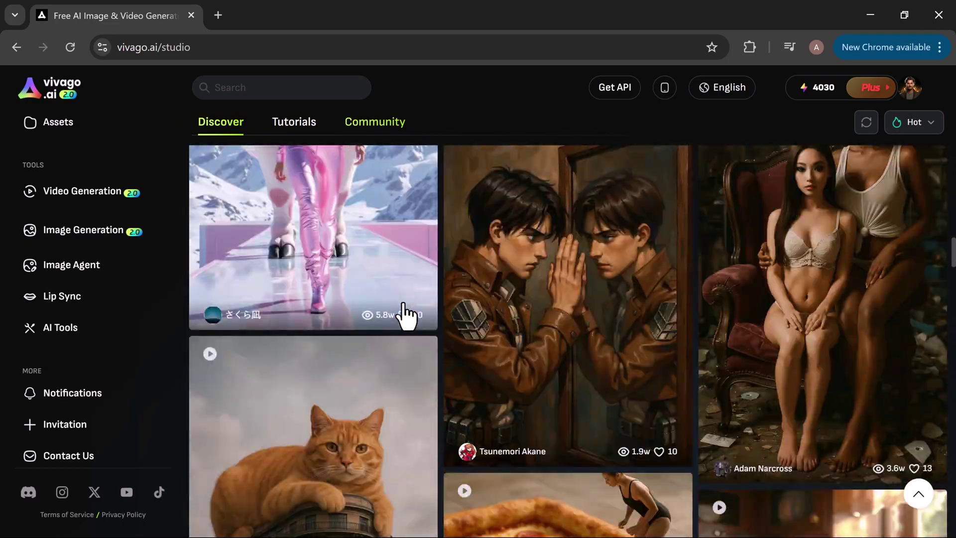
scroll(407, 317, "down", 3)
scroll(224, 214, "down", 3)
scroll(47, 171, "up", 3)
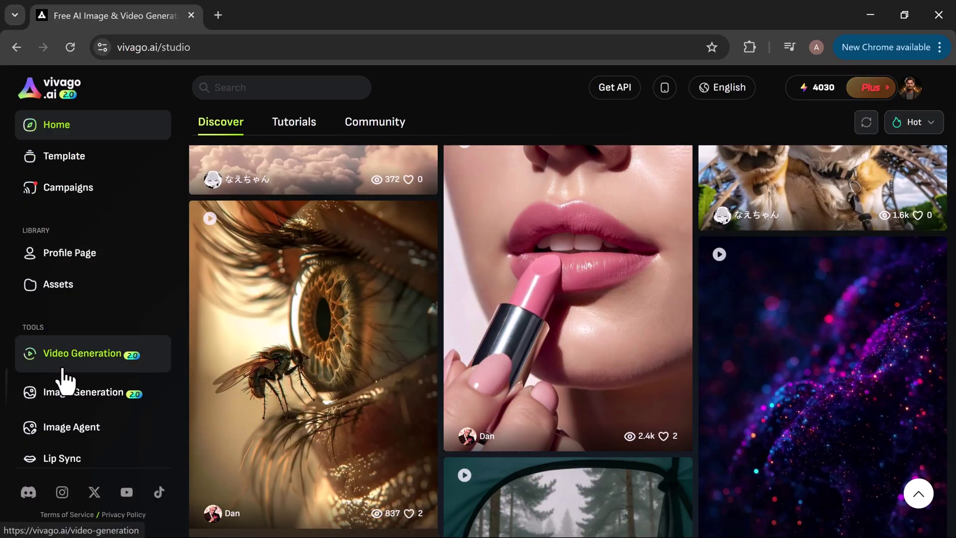
scroll(65, 379, "down", 3)
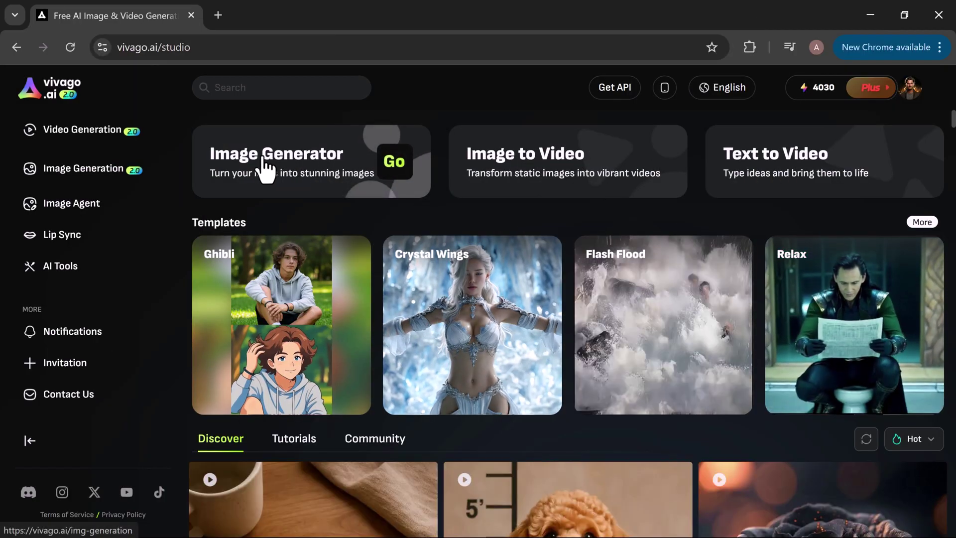
Step: In Image Generation, have Prompt Bot expand 'An apple on table' into a detailed prompt
left_click(263, 167)
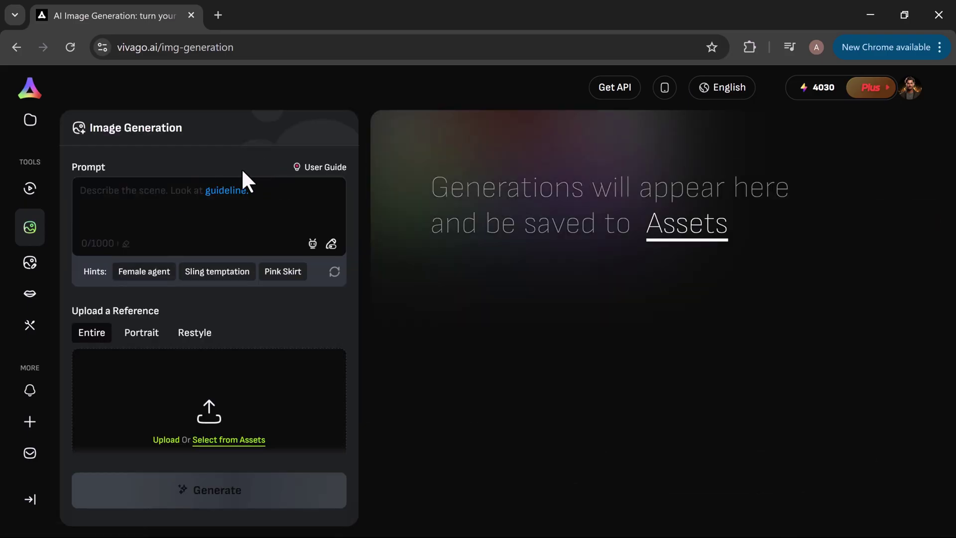
left_click(238, 196)
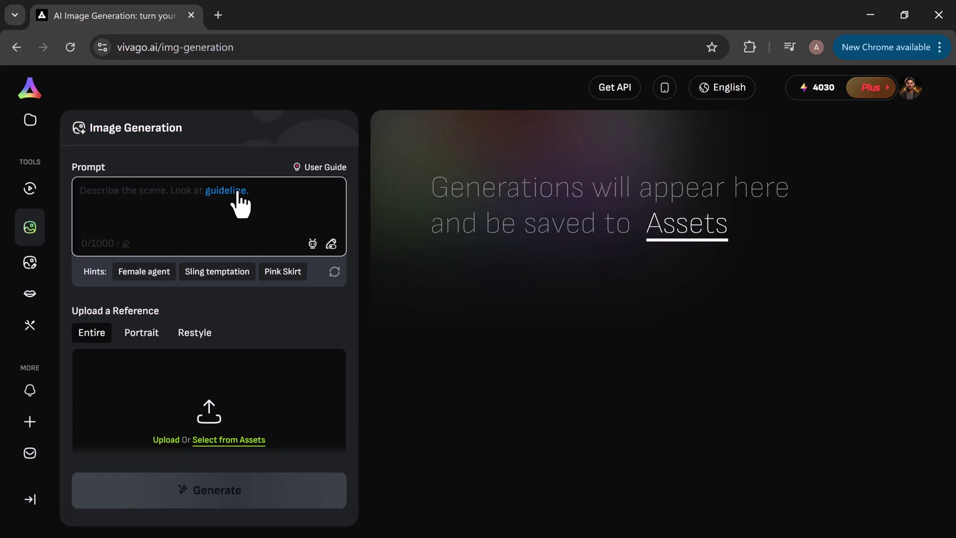
left_click(310, 247)
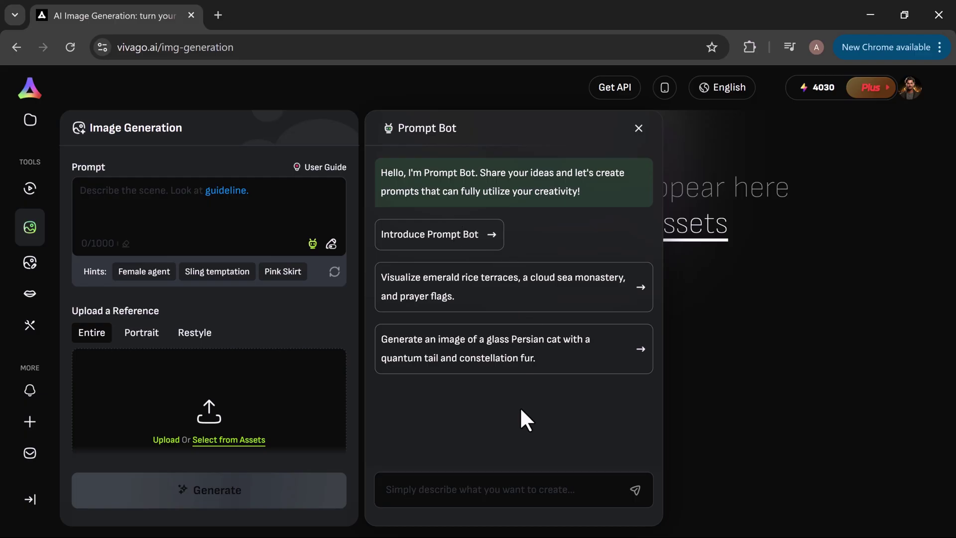
left_click(428, 492)
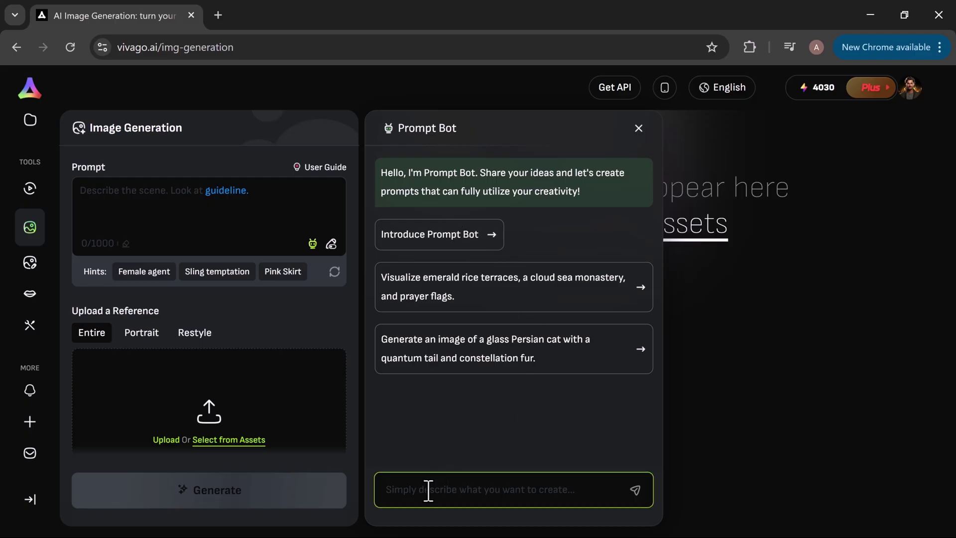
type("An apple on table")
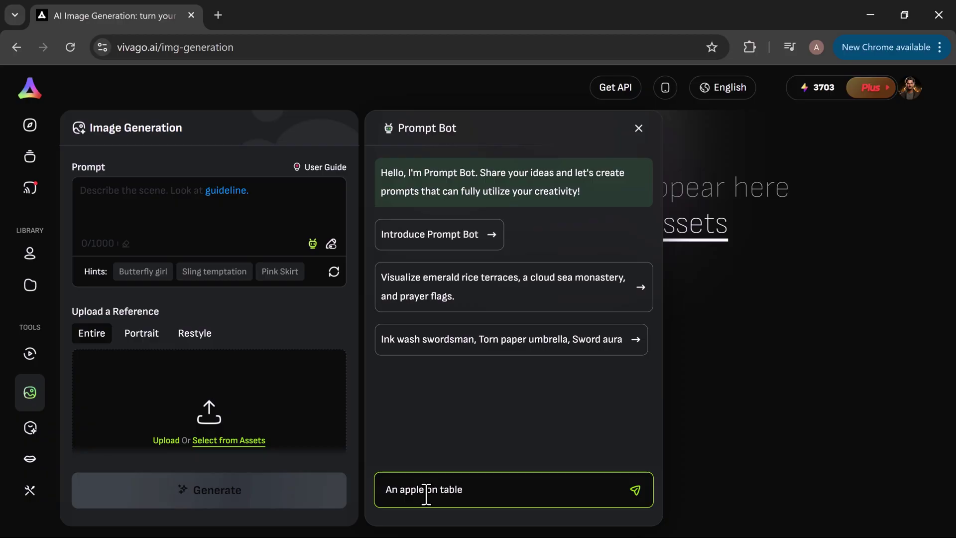
key("Return")
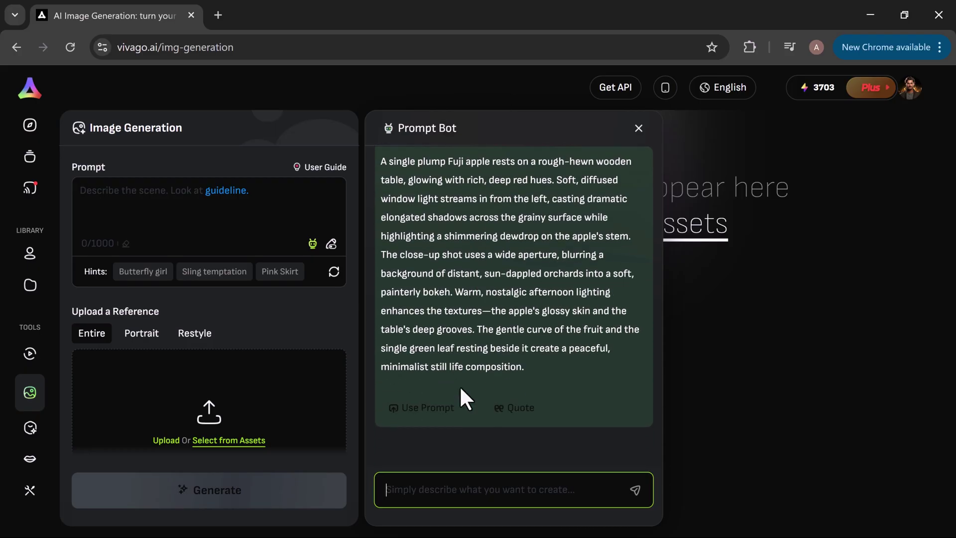
Step: Apply the bot's apple prompt and generate 2 Professional images at 9:16, with Negative Prompt expanded
left_click(425, 408)
scroll(245, 275, "down", 2)
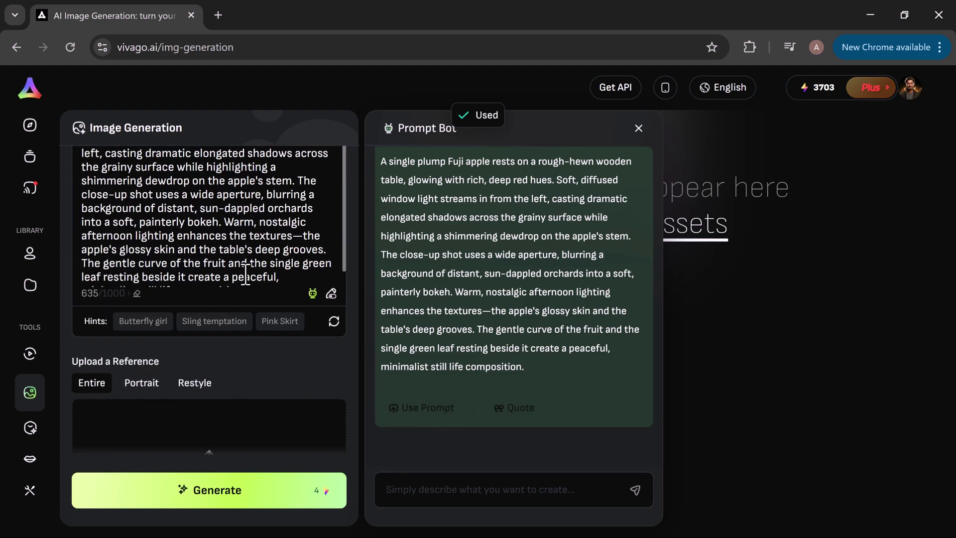
scroll(245, 274, "down", 2)
scroll(245, 275, "down", 2)
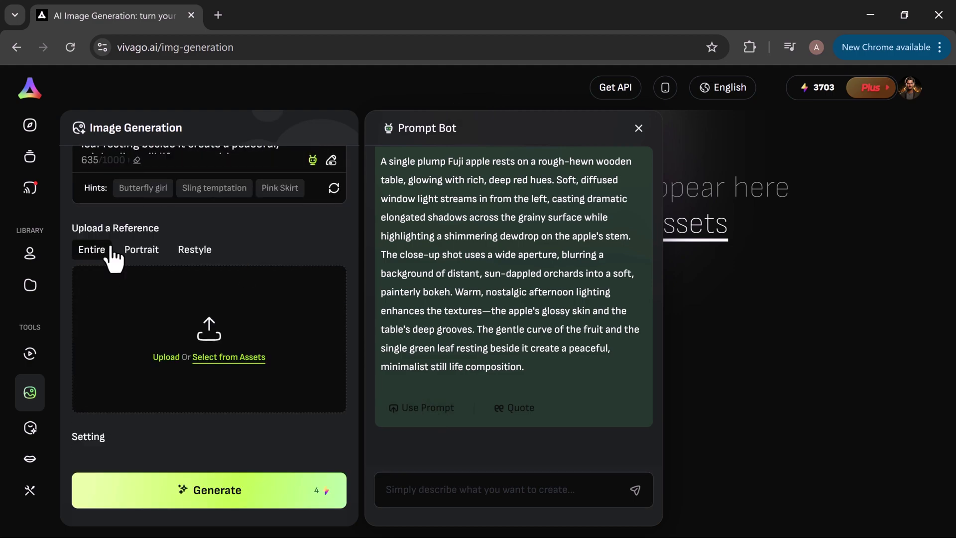
scroll(262, 306, "down", 2)
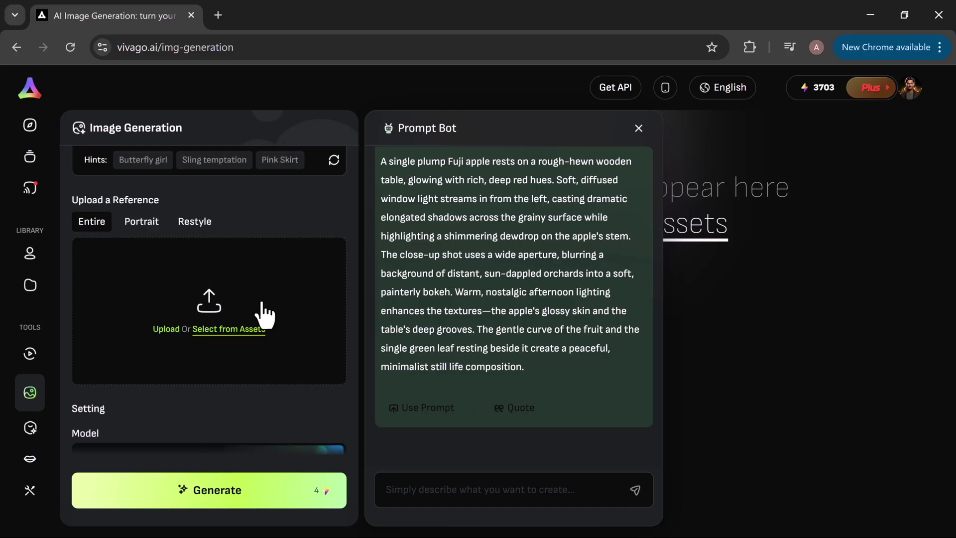
scroll(266, 315, "down", 2)
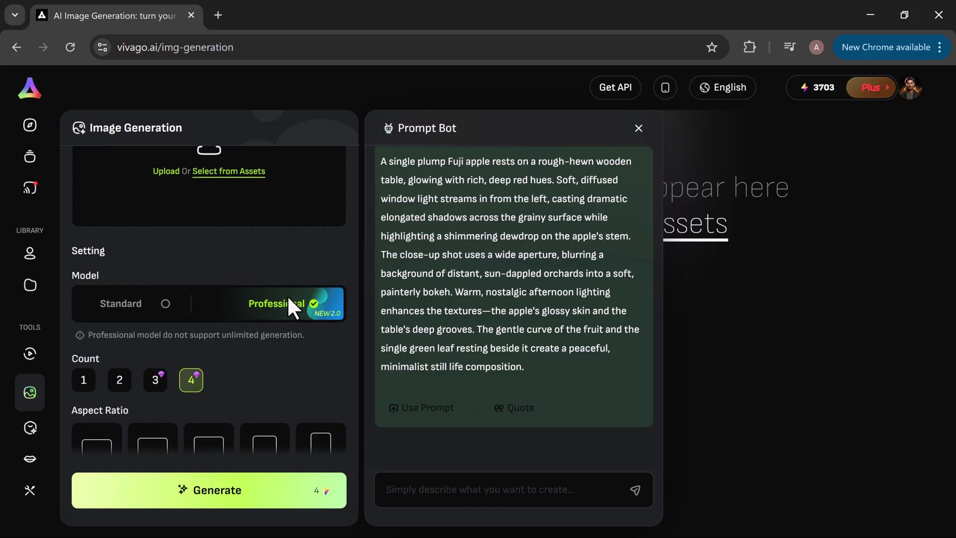
scroll(287, 319, "down", 2)
scroll(287, 319, "down", 1)
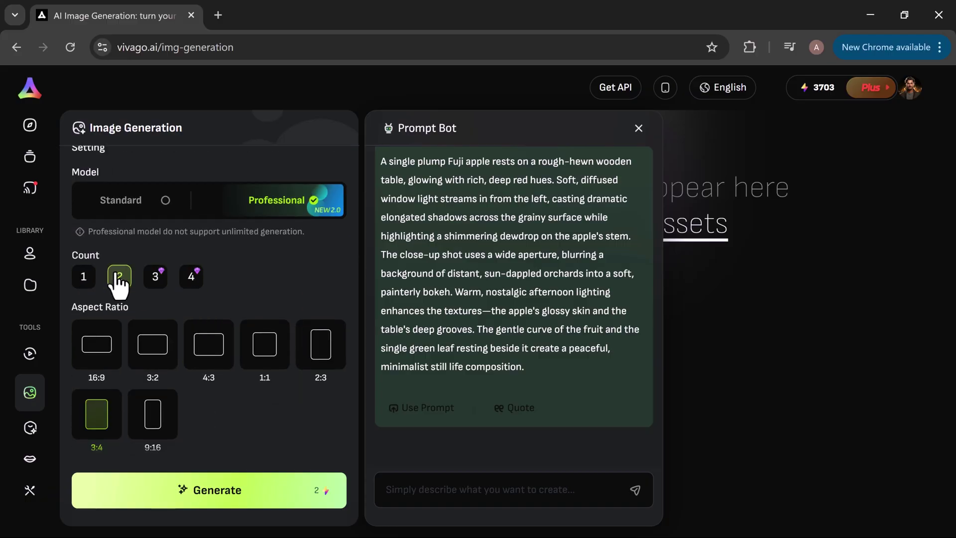
scroll(238, 288, "down", 2)
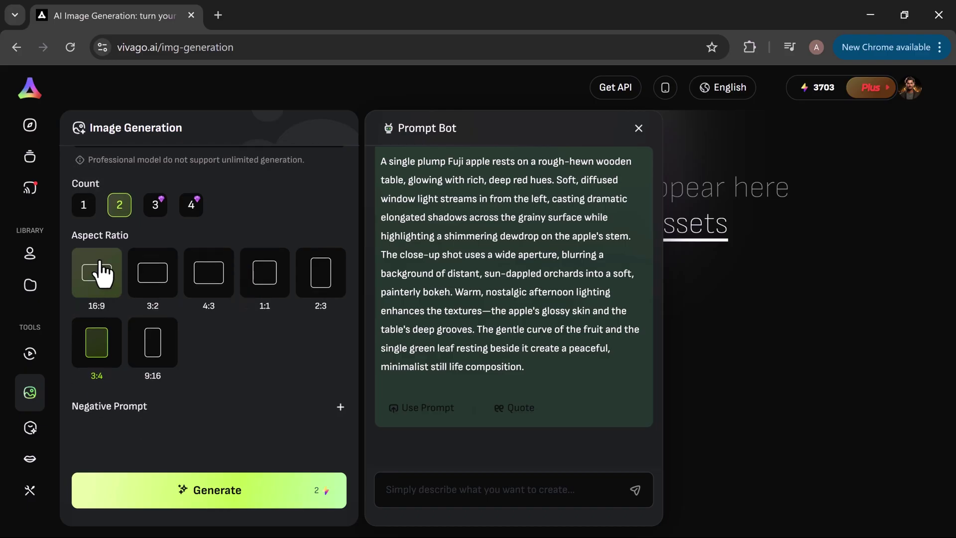
left_click(157, 345)
scroll(245, 354, "down", 1)
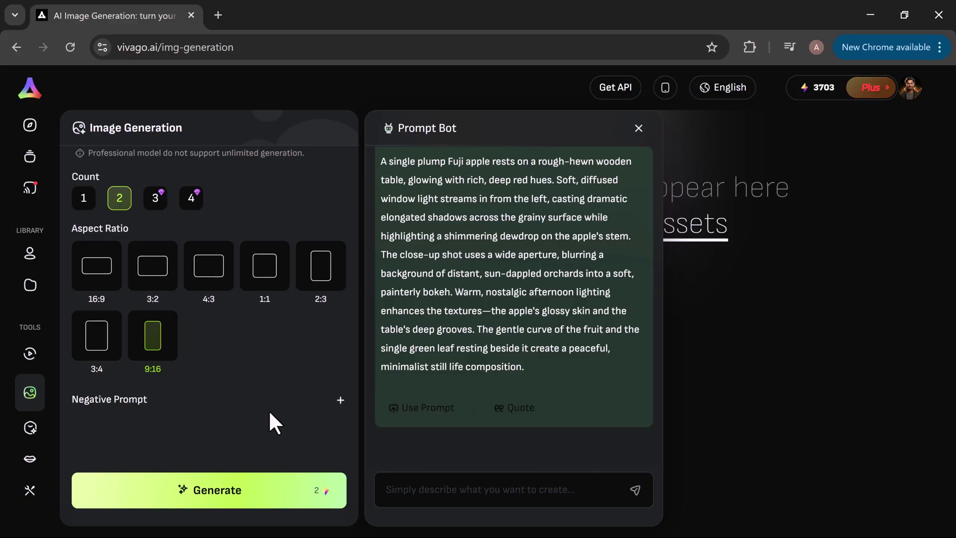
left_click(341, 402)
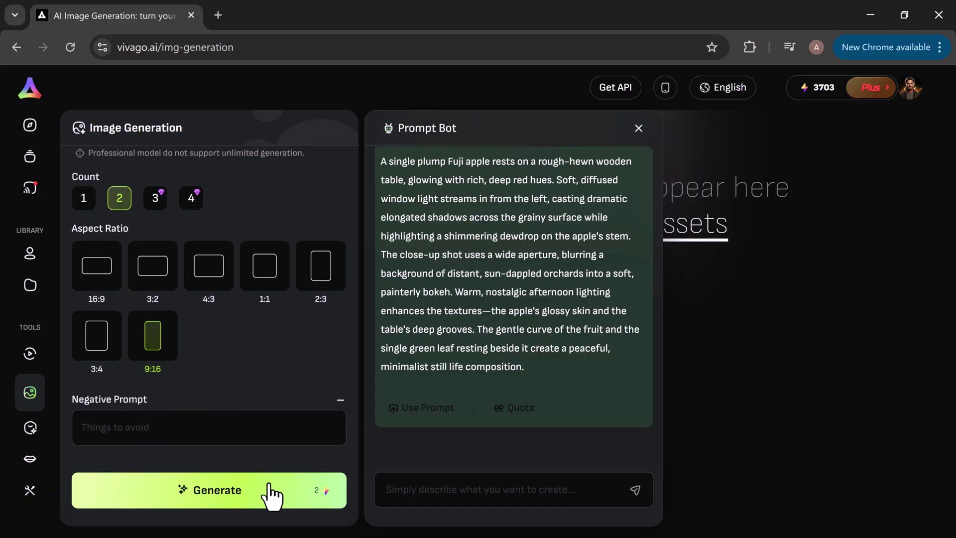
left_click(218, 493)
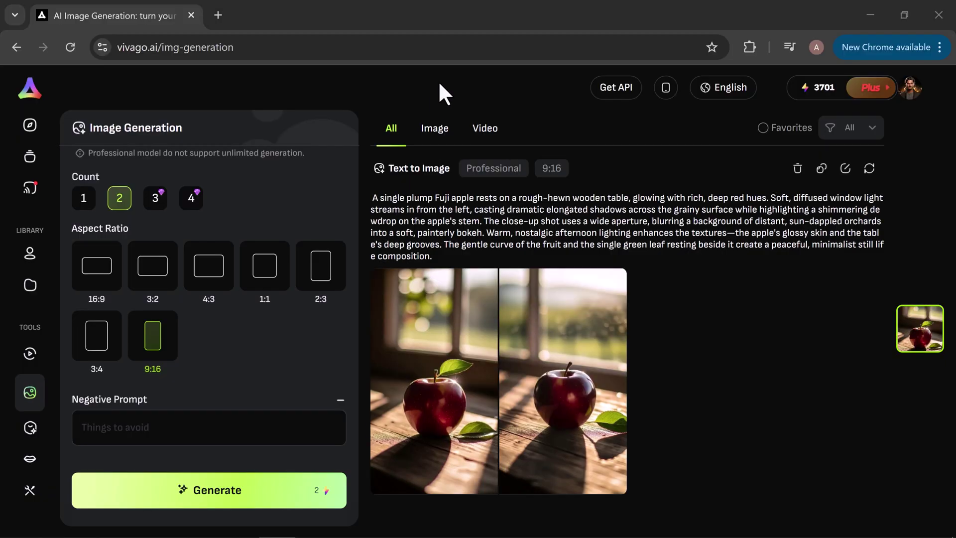
mouse_move(563, 381)
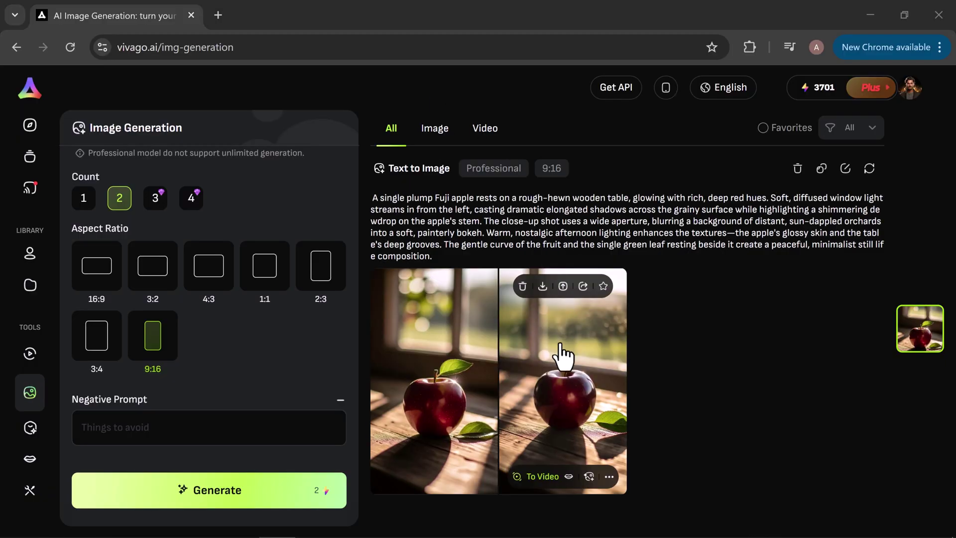
Step: View the right, then left apple image enlarged, ending with the left one reopened
left_click(562, 396)
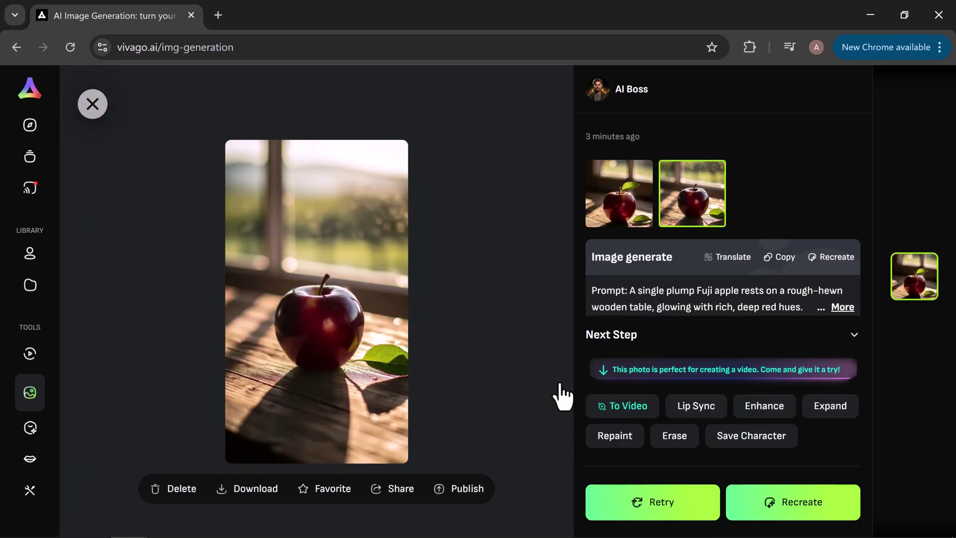
left_click(475, 378)
left_click(456, 382)
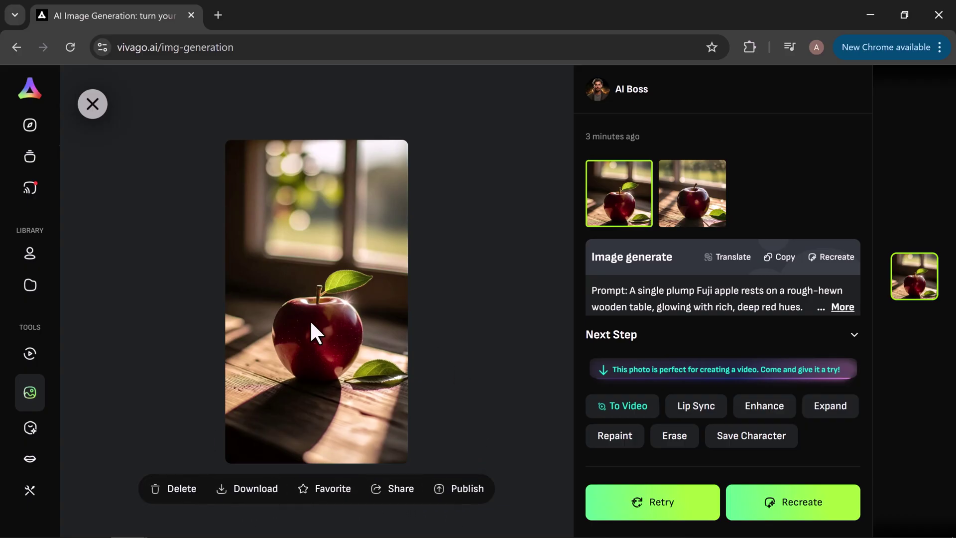
left_click(498, 251)
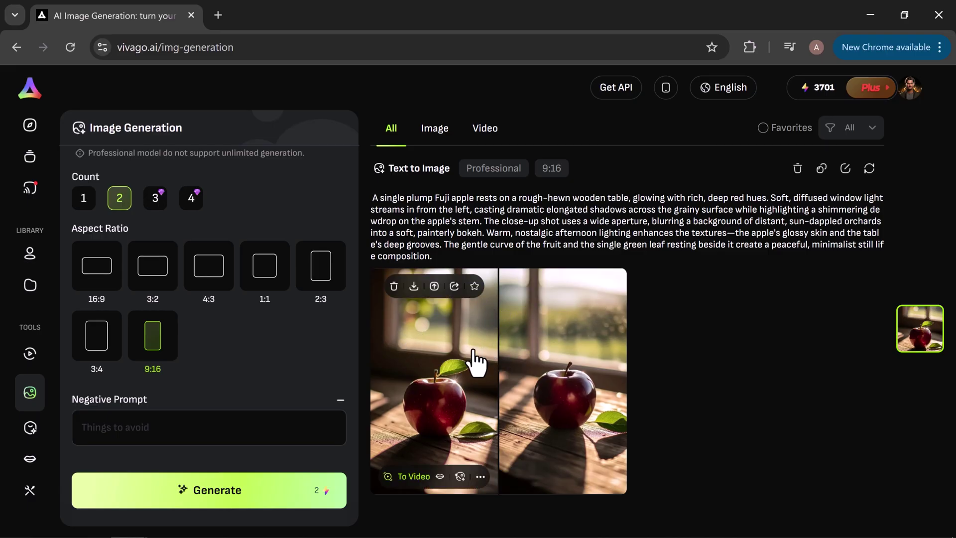
left_click(438, 369)
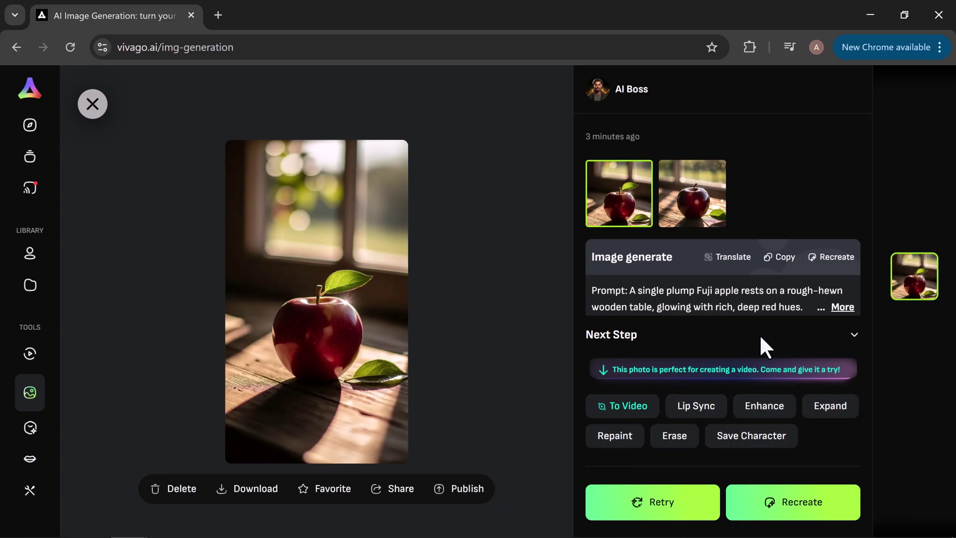
Step: Send the left apple image To Video and have Prompt Bot expand 'cutting of apple'
left_click(623, 410)
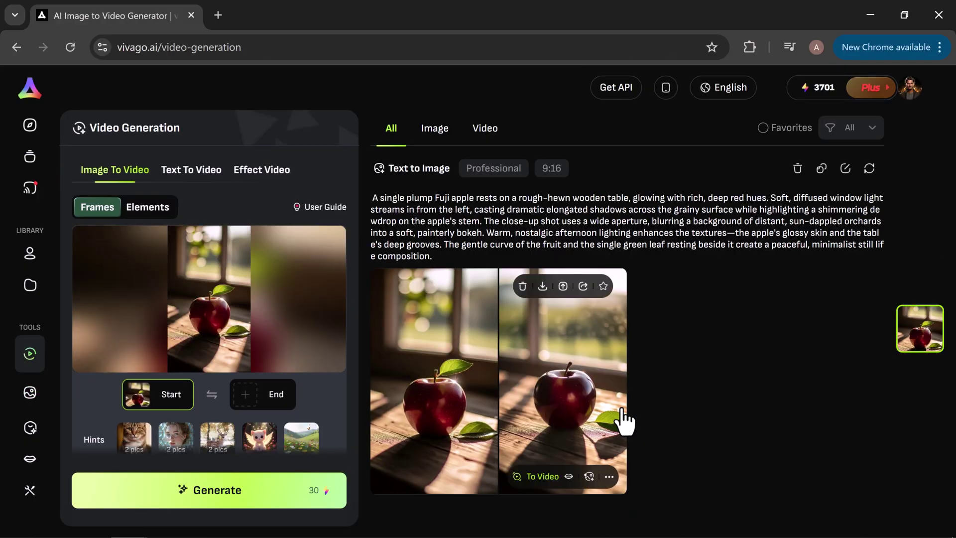
scroll(204, 292, "down", 4)
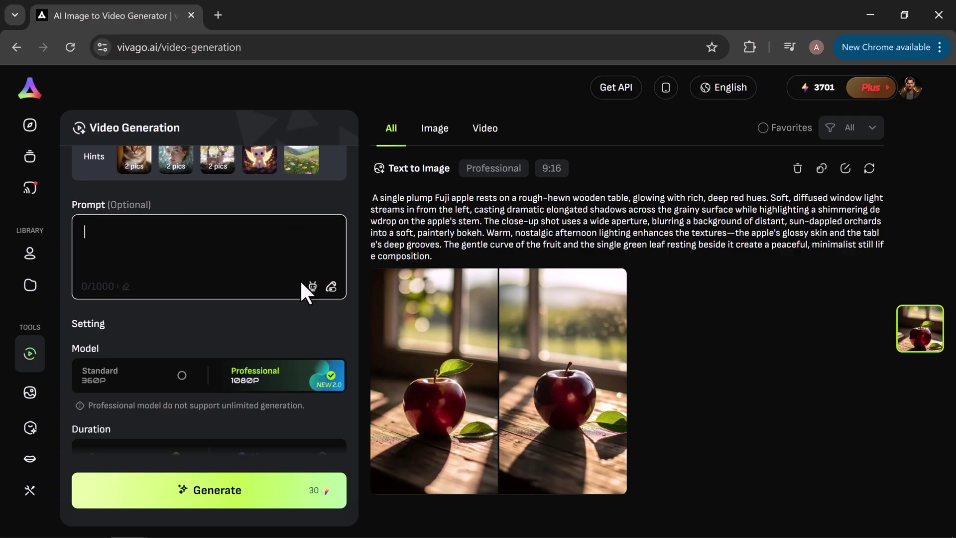
left_click(312, 287)
left_click(418, 488)
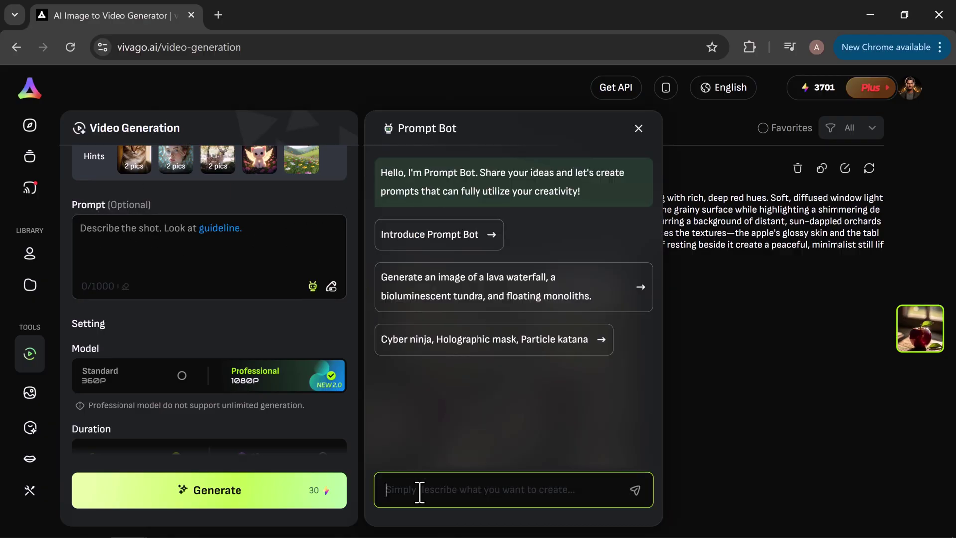
type("cutting of")
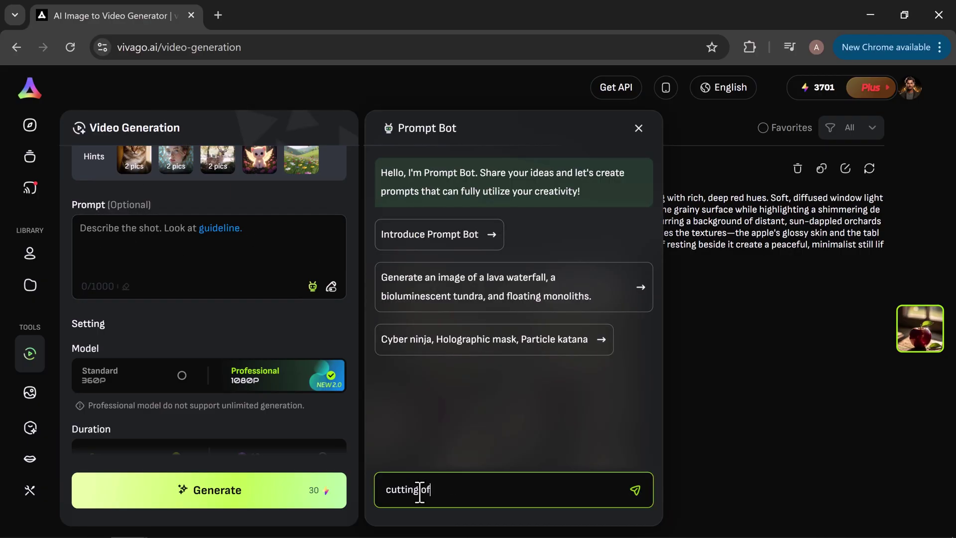
type("e")
key("Return")
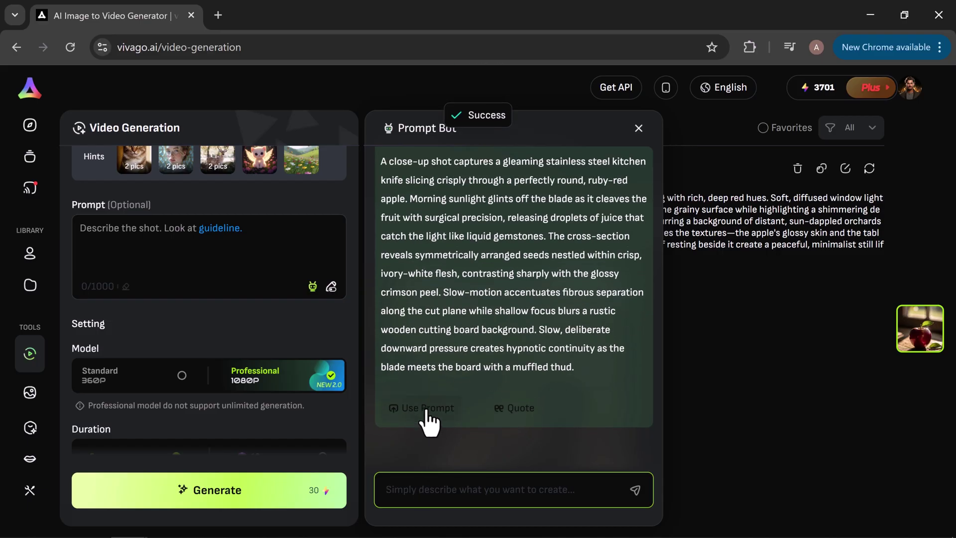
Step: Apply the knife-slicing prompt and generate the 5-second video with Add Sound Effects on
left_click(428, 421)
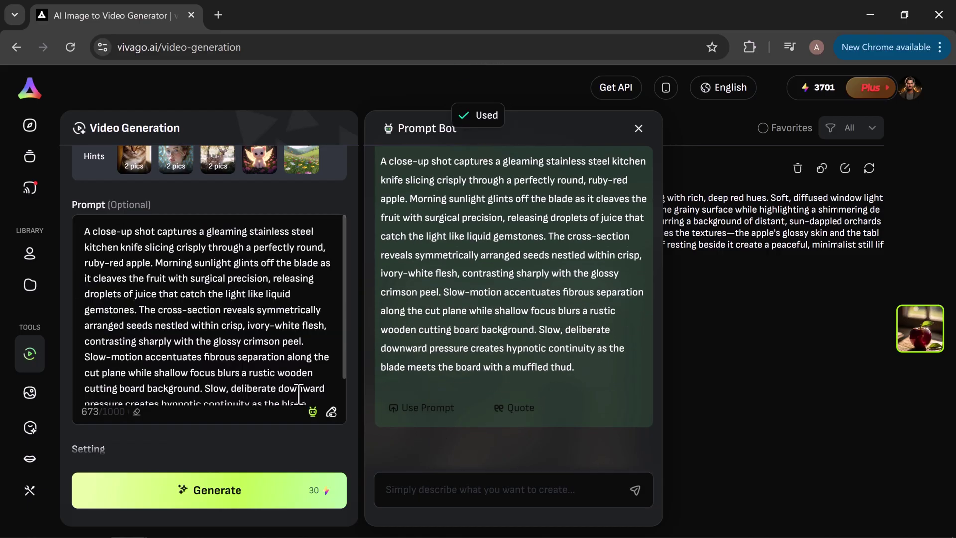
scroll(298, 394, "down", 3)
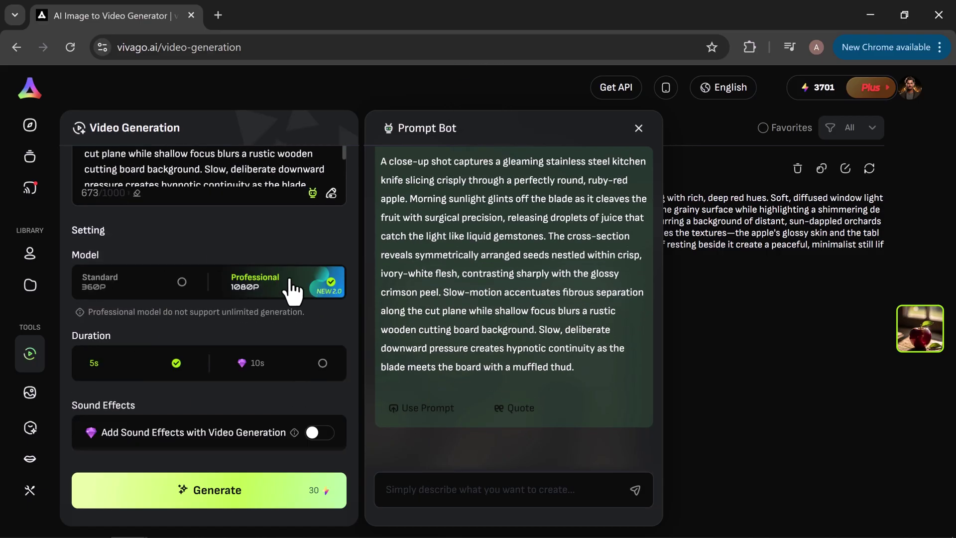
scroll(286, 296, "down", 1)
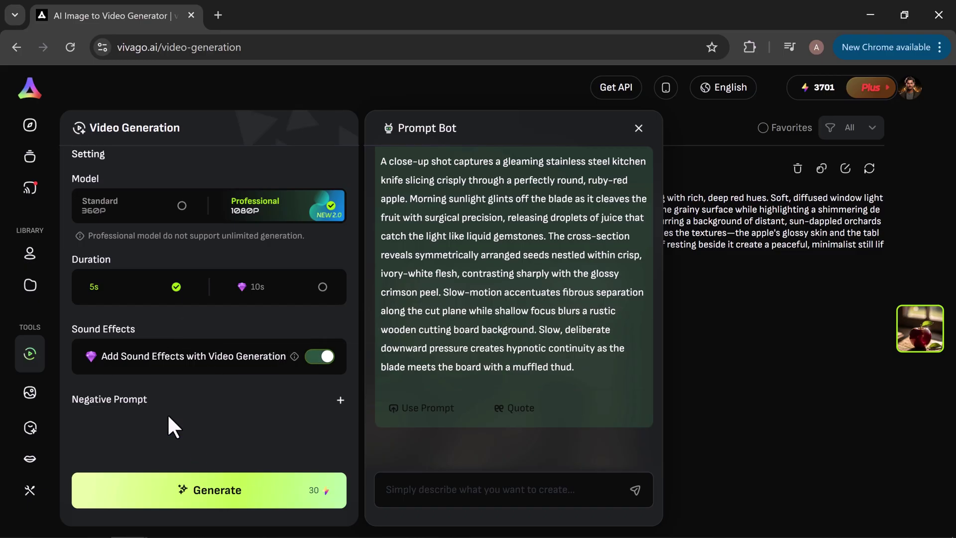
left_click(224, 499)
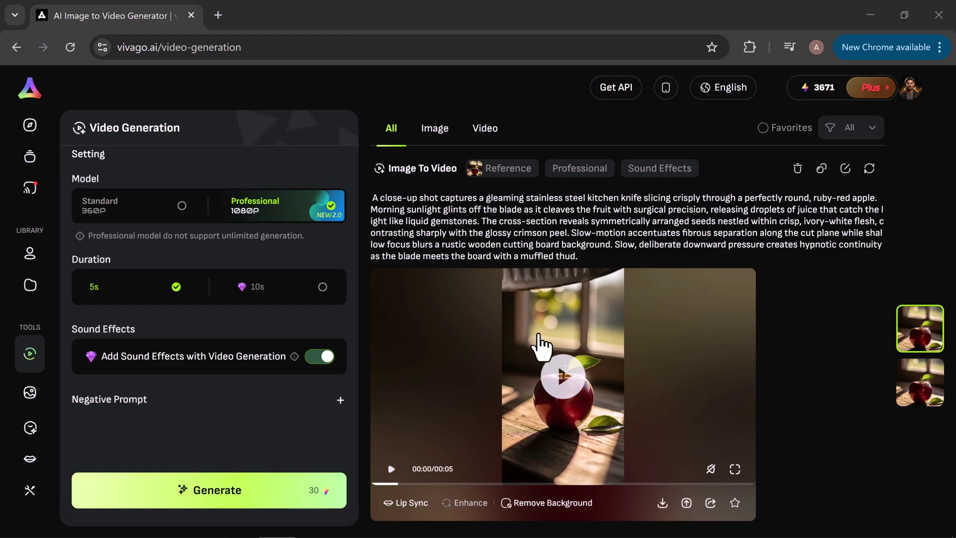
Step: Preview the apple-slicing clip in detail view, then close it with Escape
left_click(542, 345)
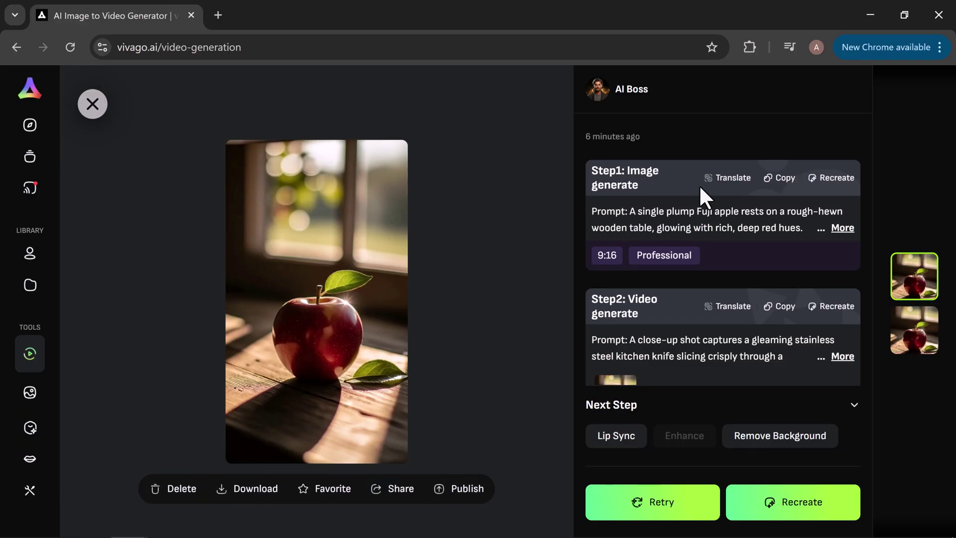
key("Escape")
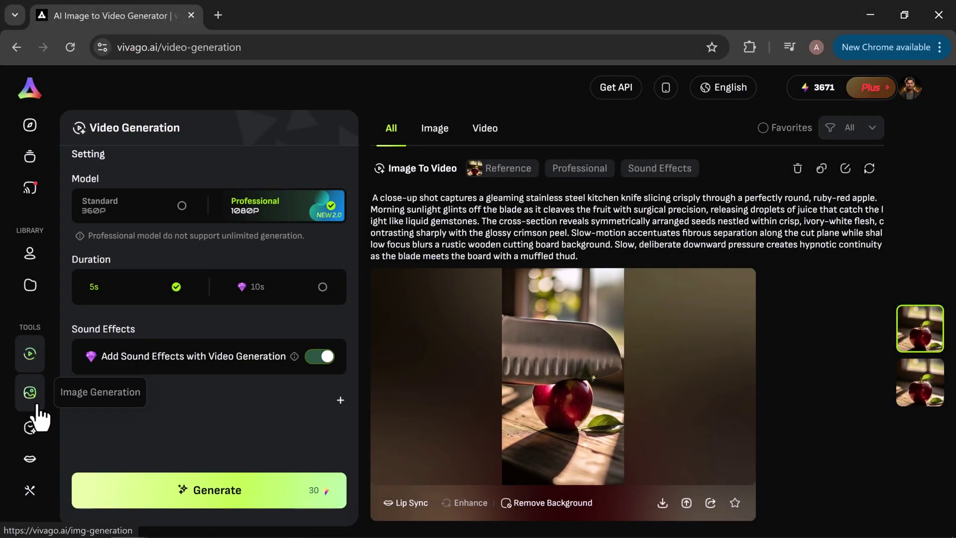
Step: In Lip Sync, generate a video from the woman portrait and 'Ode to Joy' audio
left_click(29, 460)
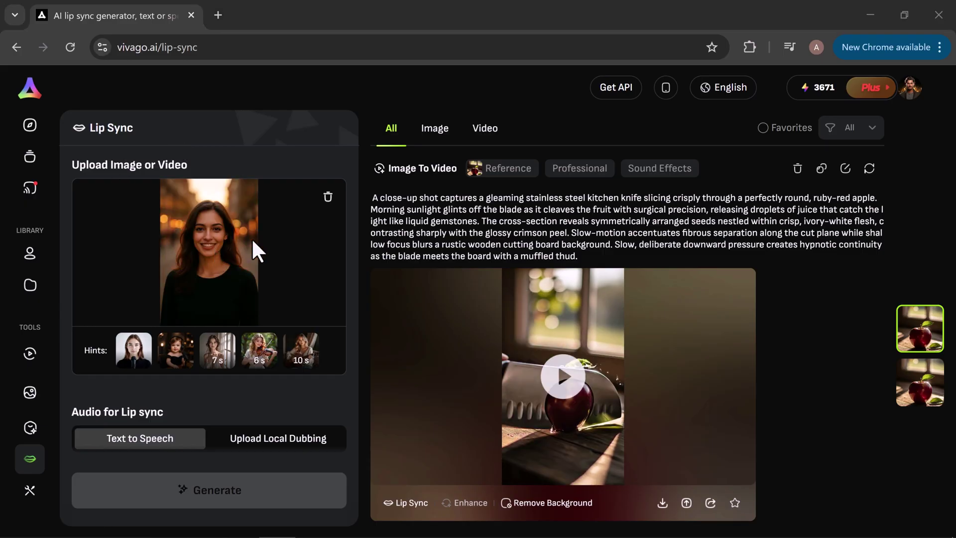
scroll(273, 328, "down", 2)
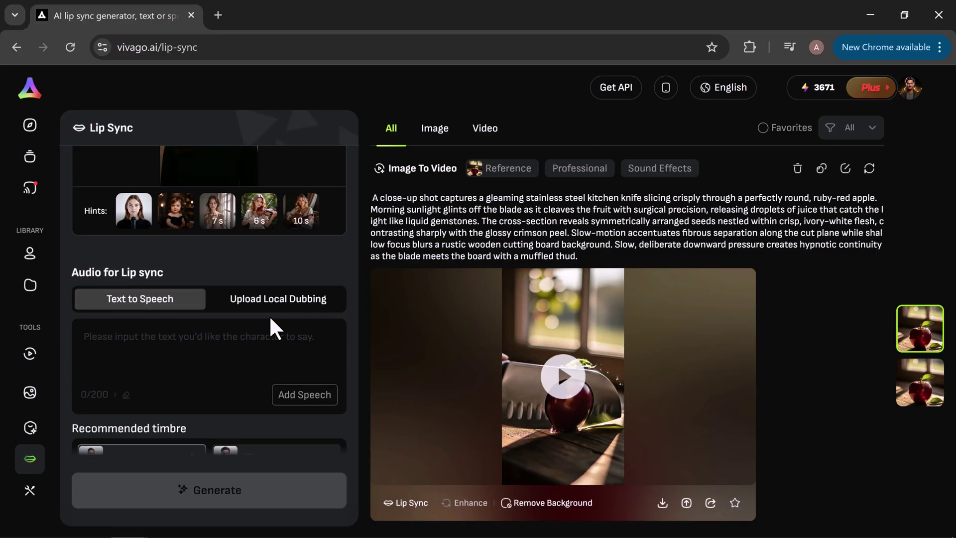
scroll(271, 327, "down", 1)
scroll(272, 327, "down", 1)
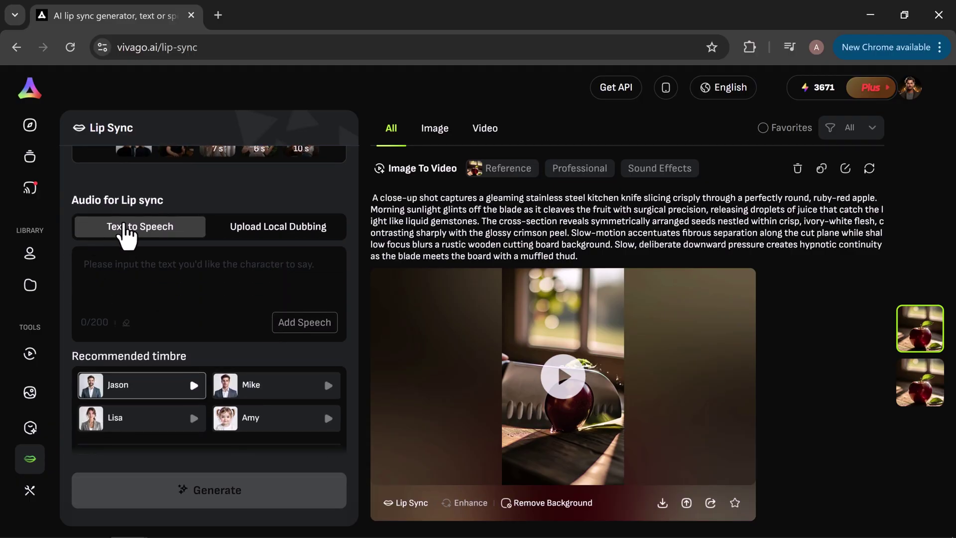
scroll(138, 264, "down", 1)
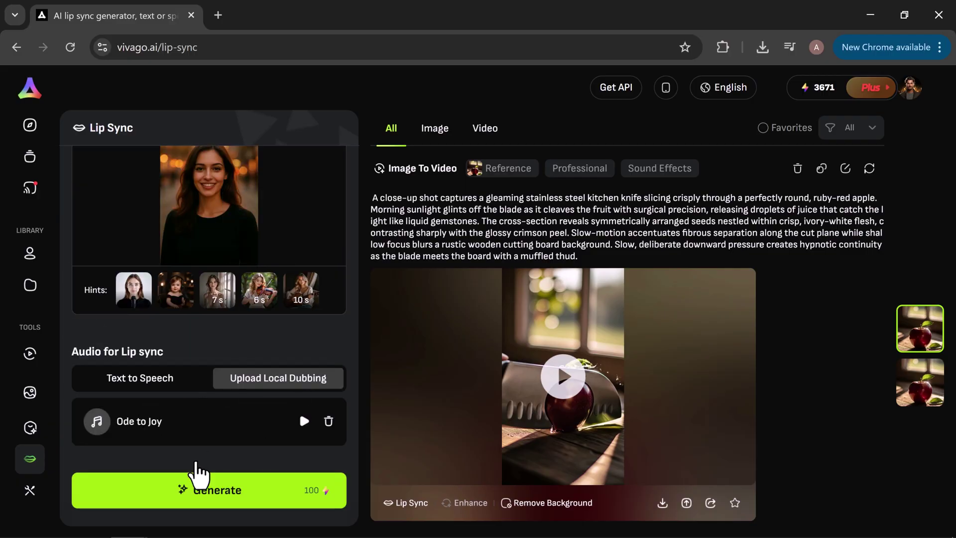
left_click(212, 498)
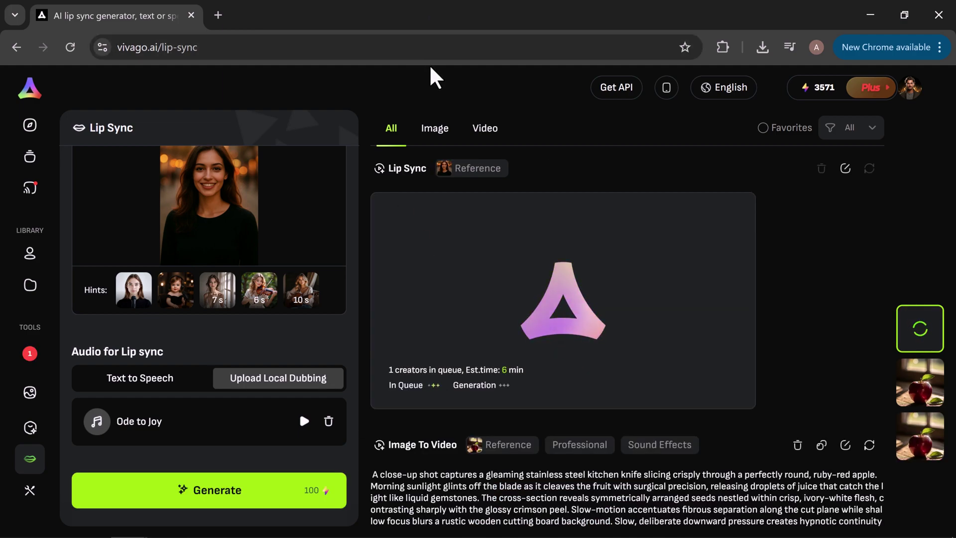
Step: Watch the finished lip-sync card full size, pause it, and collapse Next Step
left_click(482, 318)
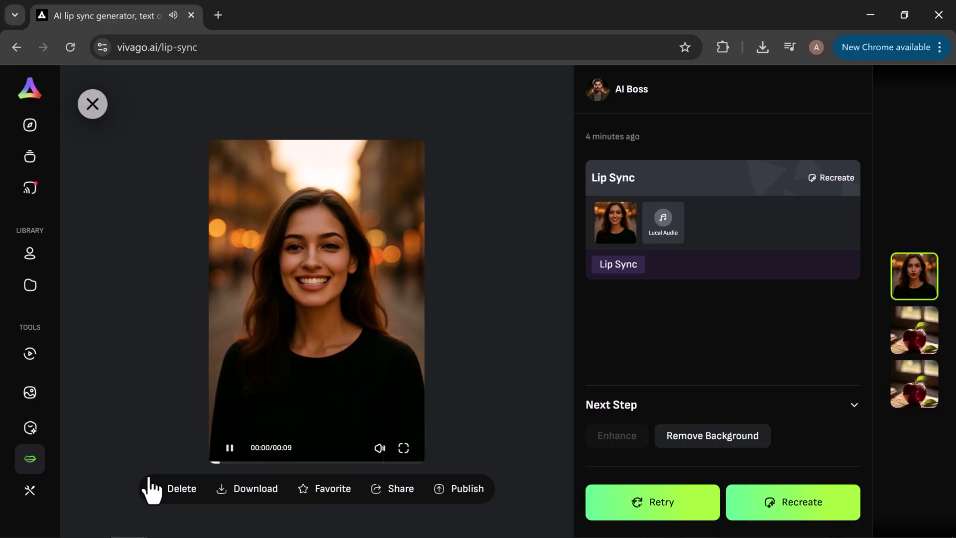
left_click(230, 448)
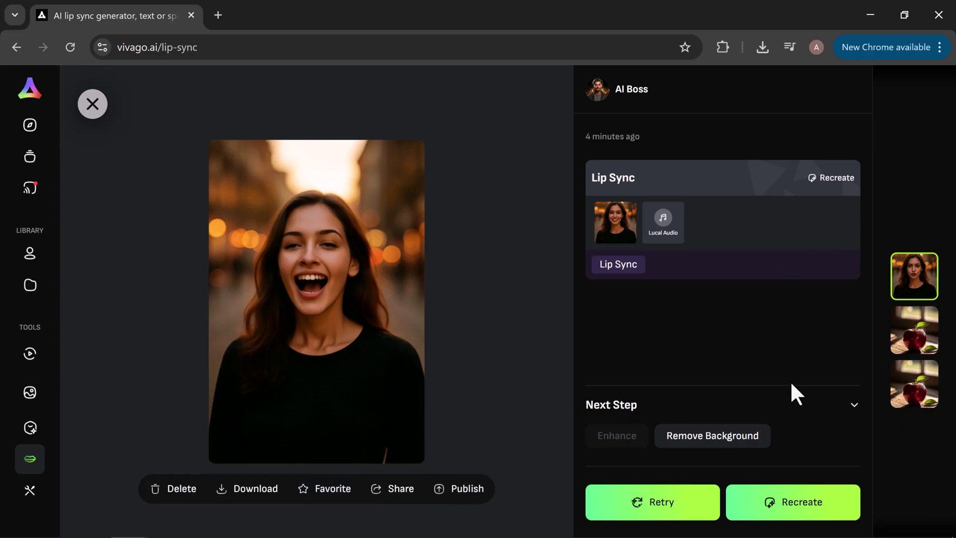
scroll(790, 381, "down", 1)
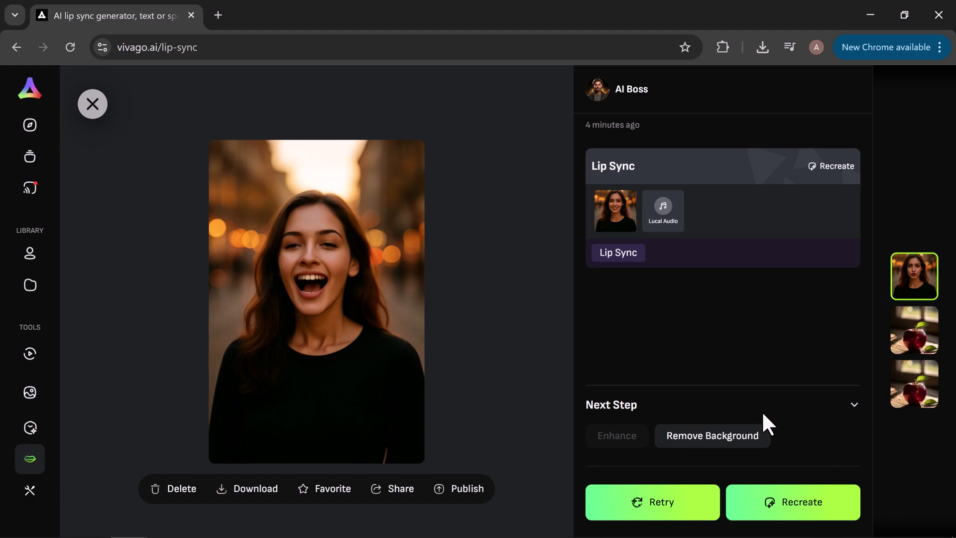
left_click(855, 408)
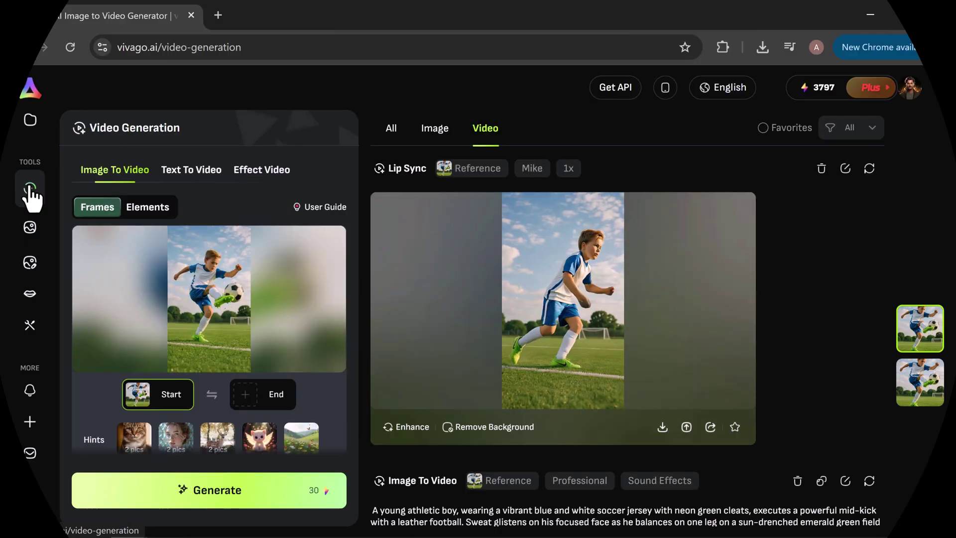
Step: In Text To Video, generate a Professional 5s 9:16 park-woman clip with Sound Effects
left_click(184, 175)
left_click(128, 240)
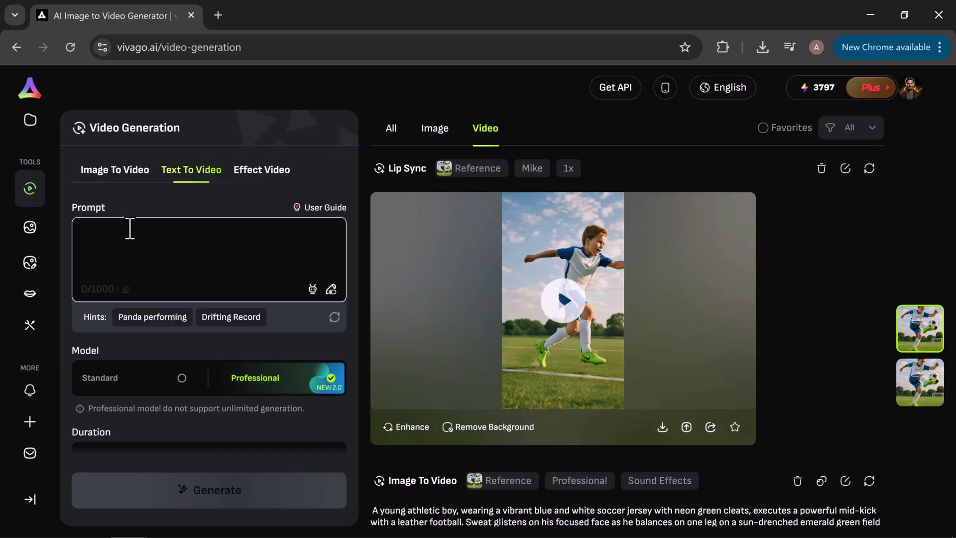
type("A close-up cinematic shot of a young woman smiling while walking through a park, soft wind blowing her hair, warm golden sunlight creating a dreamy atmosphere")
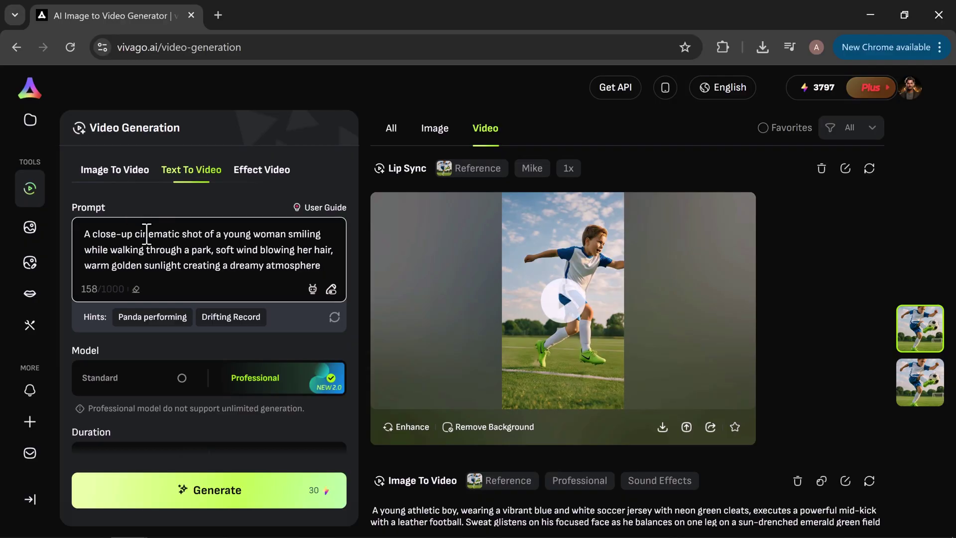
scroll(307, 281, "down", 2)
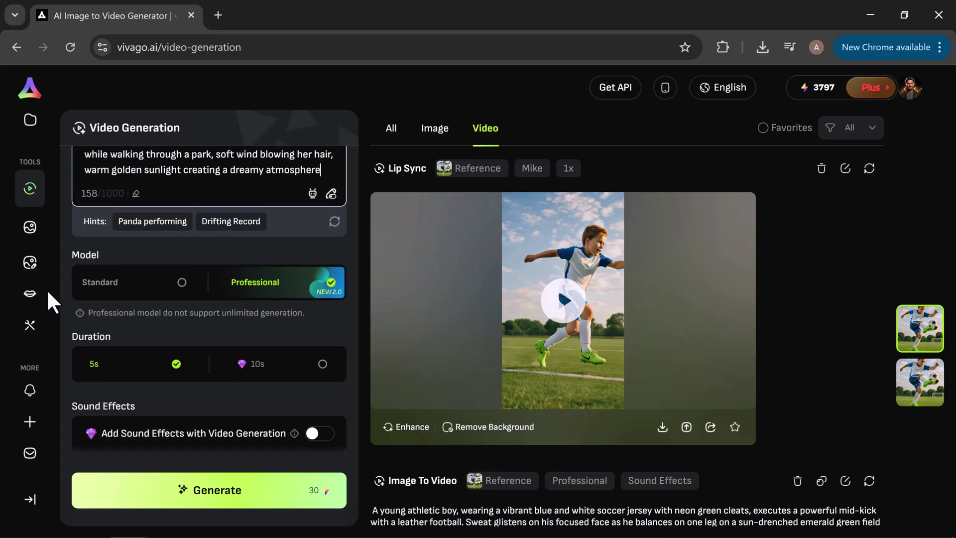
left_click(269, 292)
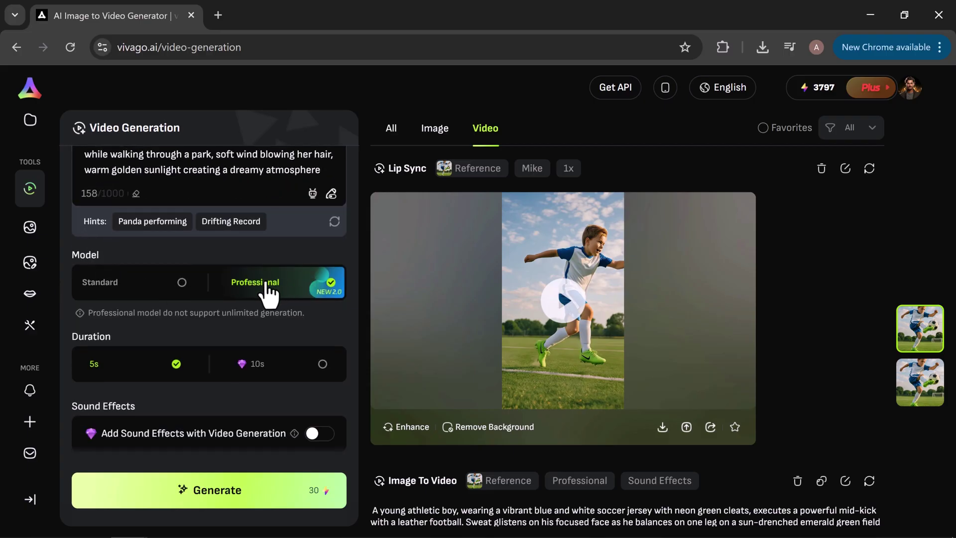
scroll(269, 293, "down", 2)
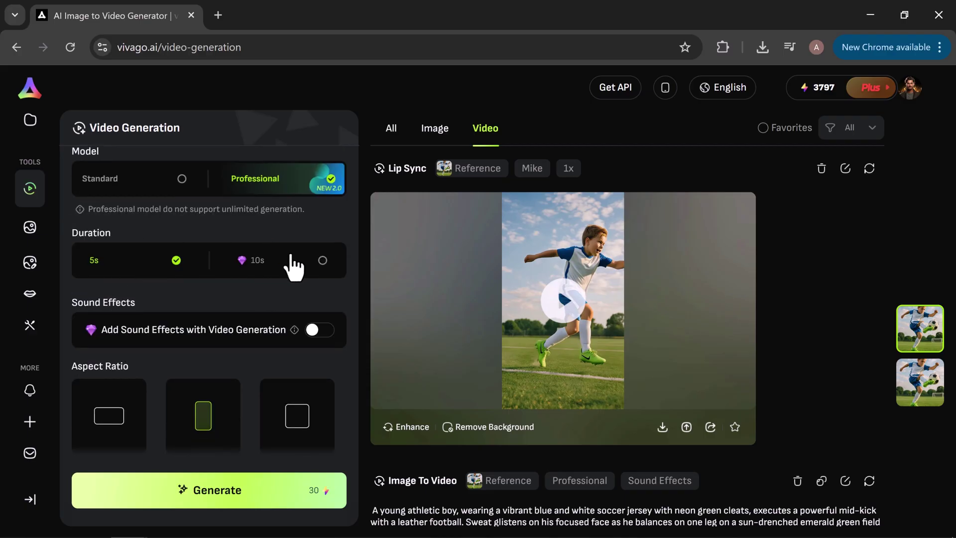
scroll(292, 267, "down", 1)
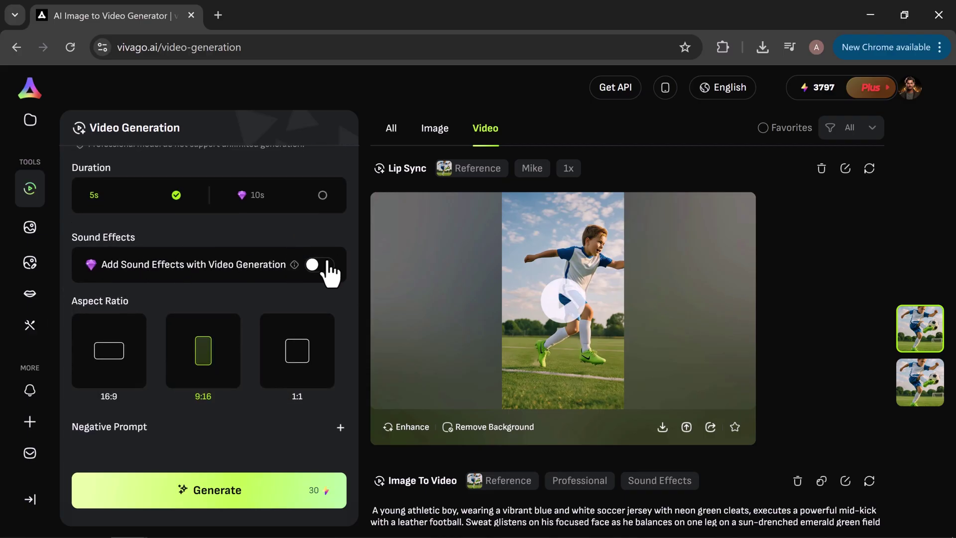
scroll(323, 276, "down", 1)
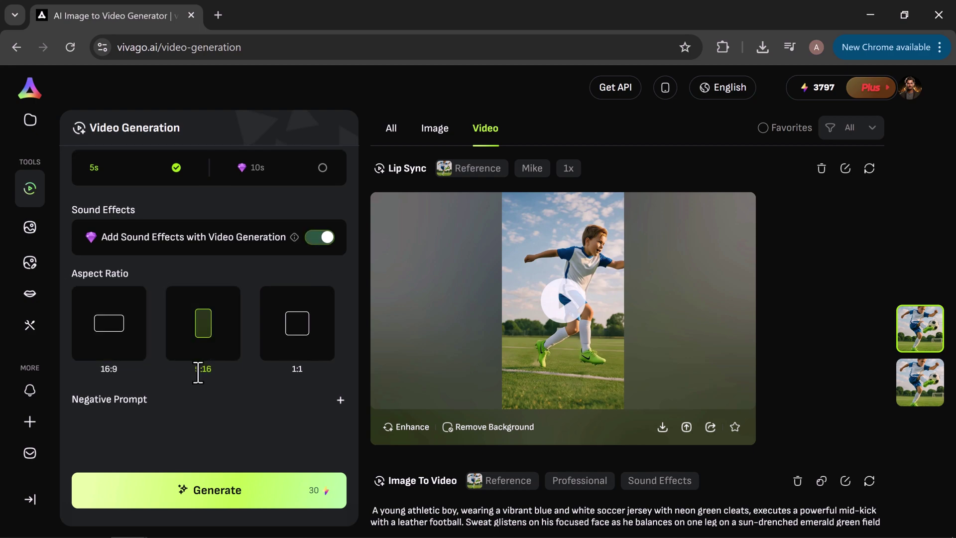
left_click(233, 493)
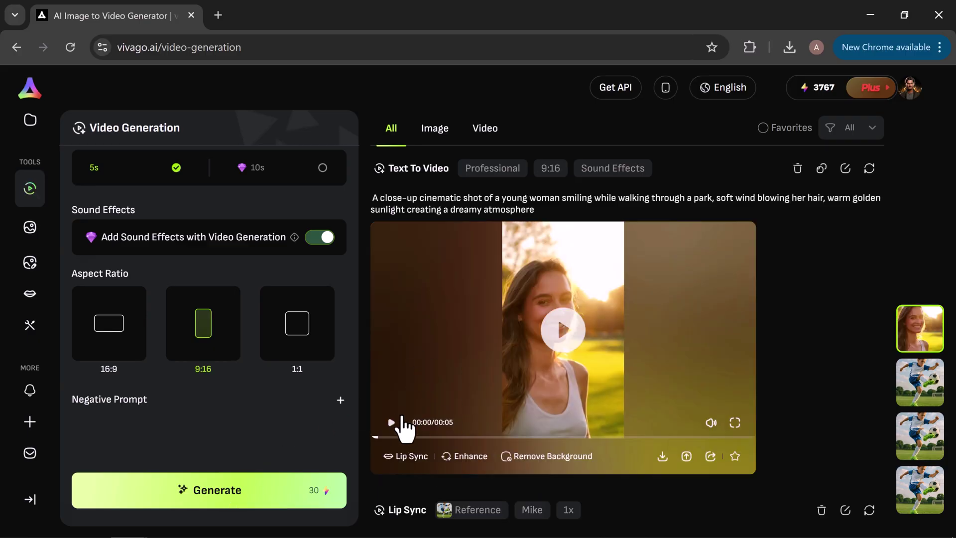
left_click(391, 423)
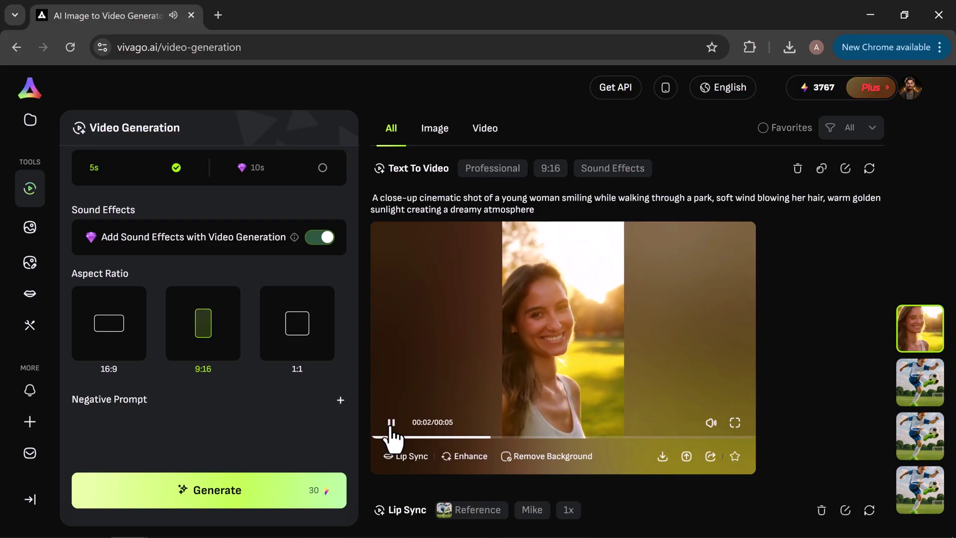
left_click(390, 429)
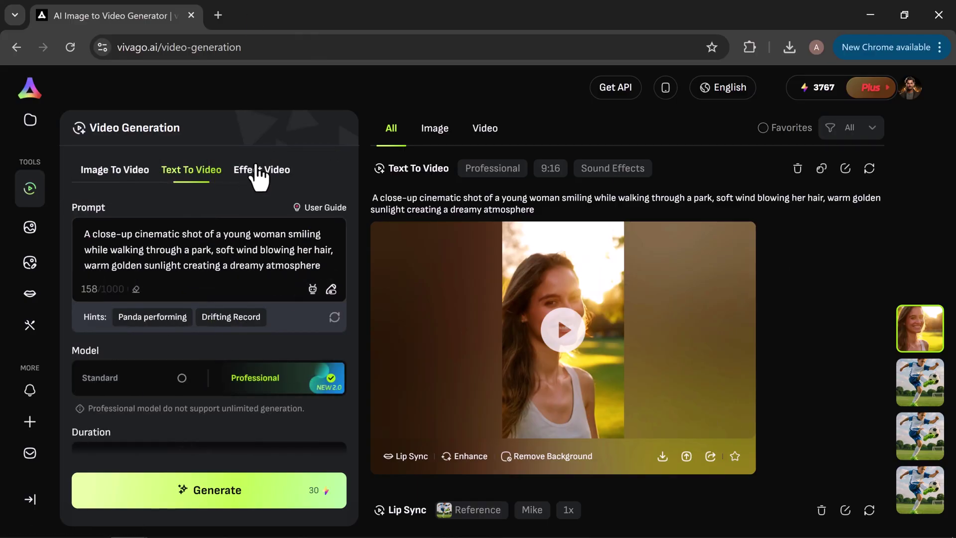
Step: Queue a Ghibli effect video using the cropped portrait of the woman in glasses
left_click(258, 172)
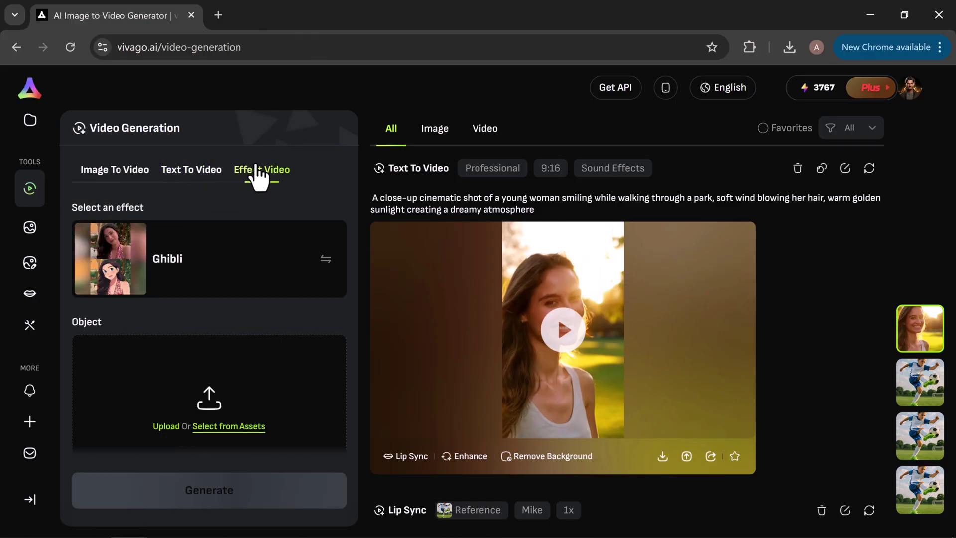
left_click(325, 258)
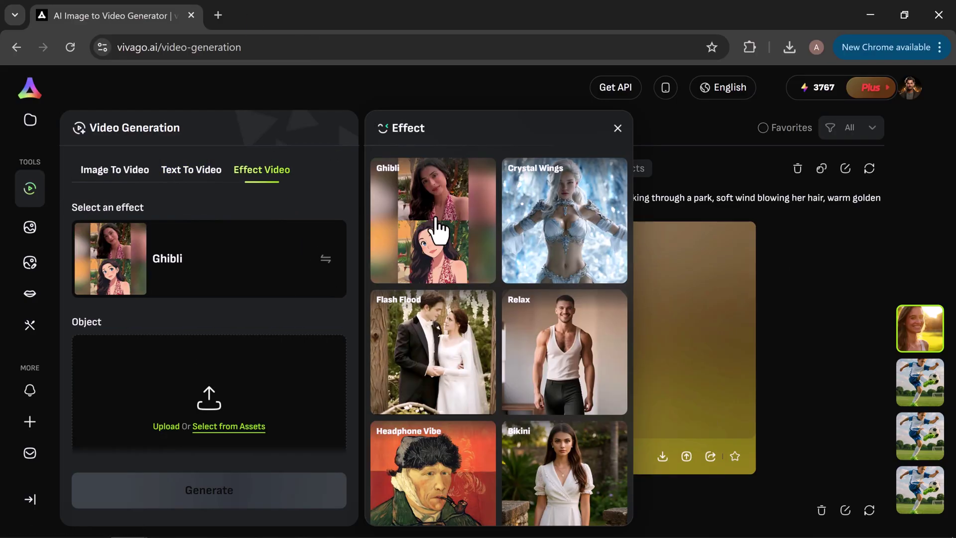
scroll(536, 311, "down", 3)
scroll(550, 401, "down", 3)
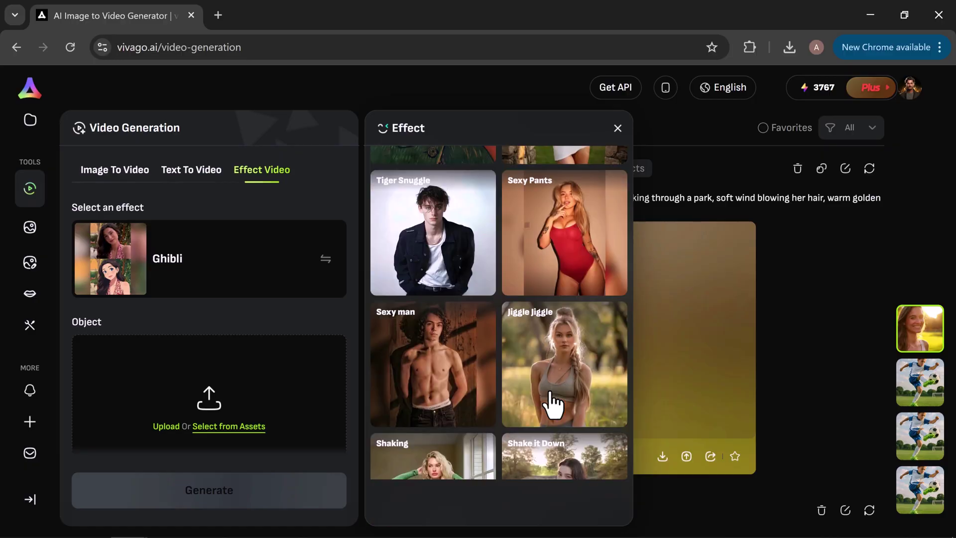
scroll(551, 401, "down", 5)
scroll(553, 403, "down", 2)
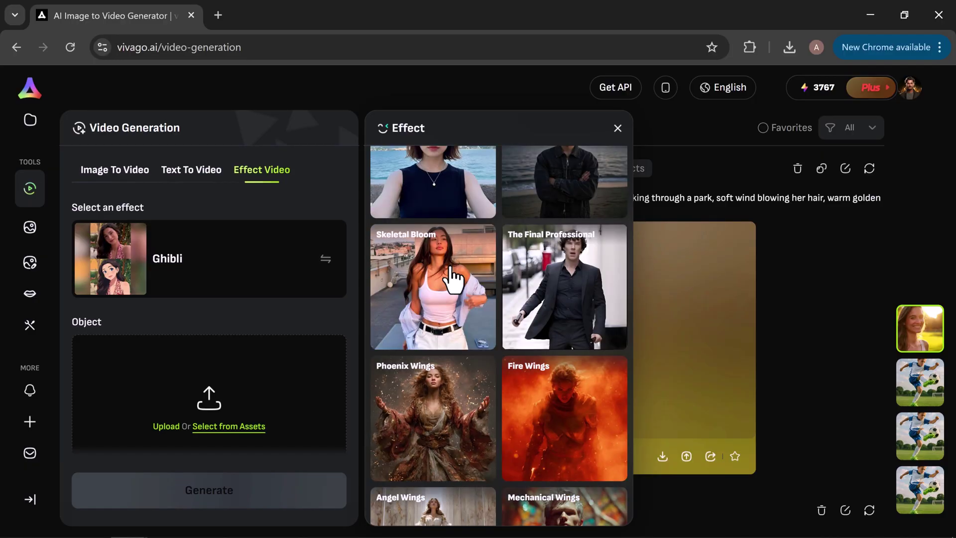
scroll(550, 395, "up", 13)
left_click(446, 207)
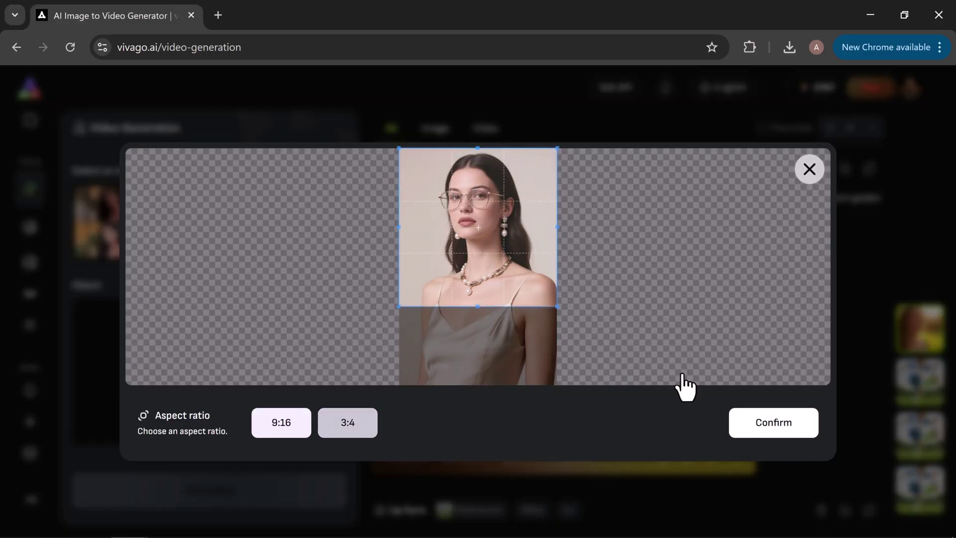
left_click(751, 425)
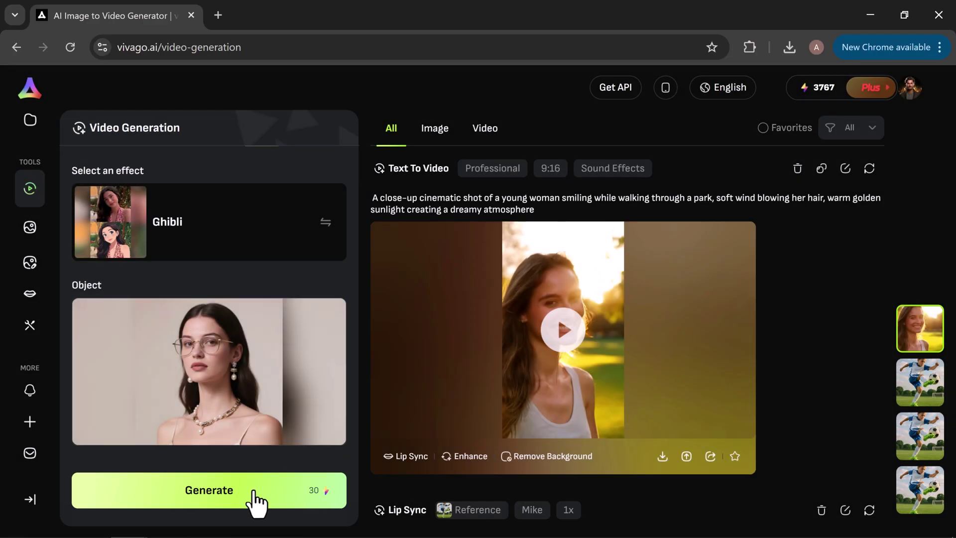
left_click(252, 503)
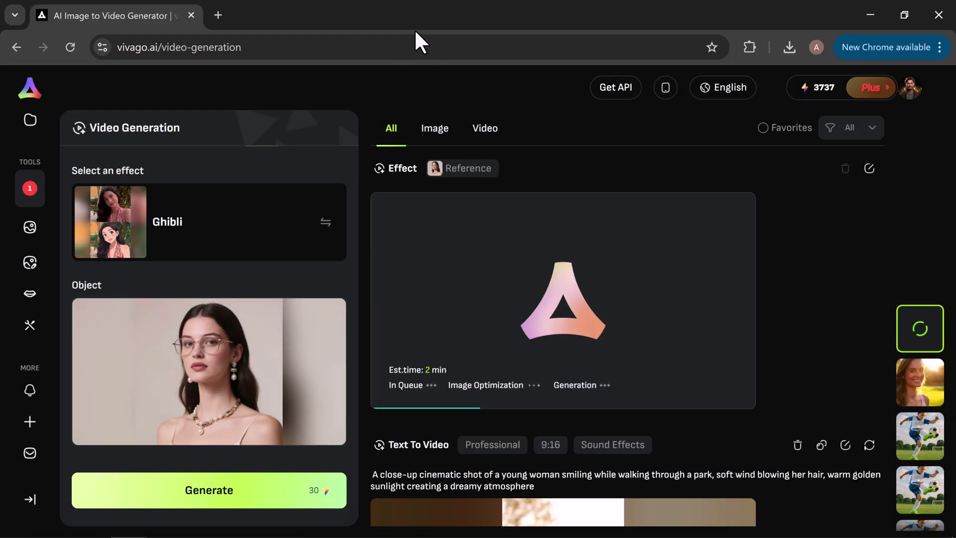
Step: Play and pause the 5-second Ghibli clip, then return to Video Generation
left_click(391, 394)
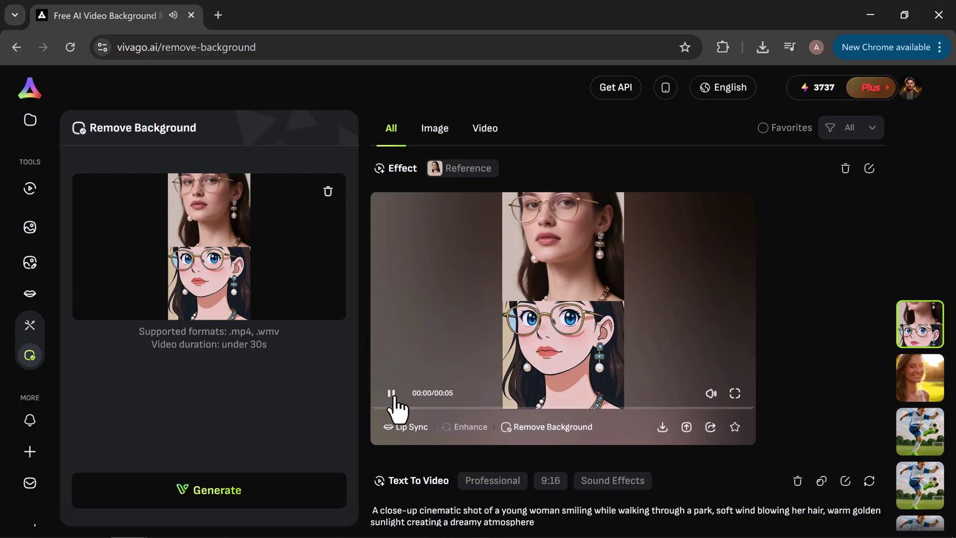
left_click(392, 394)
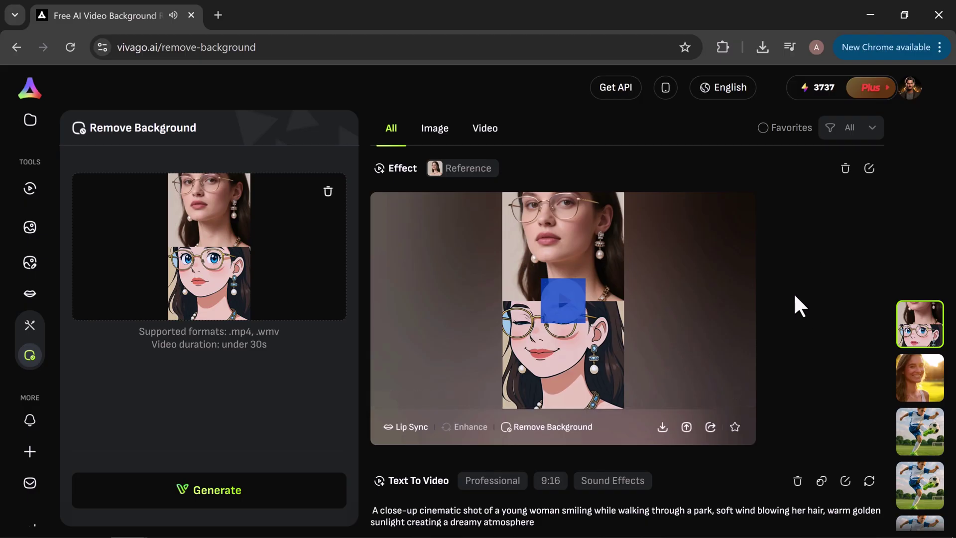
scroll(793, 291, "down", 2)
scroll(794, 293, "down", 1)
scroll(793, 292, "down", 3)
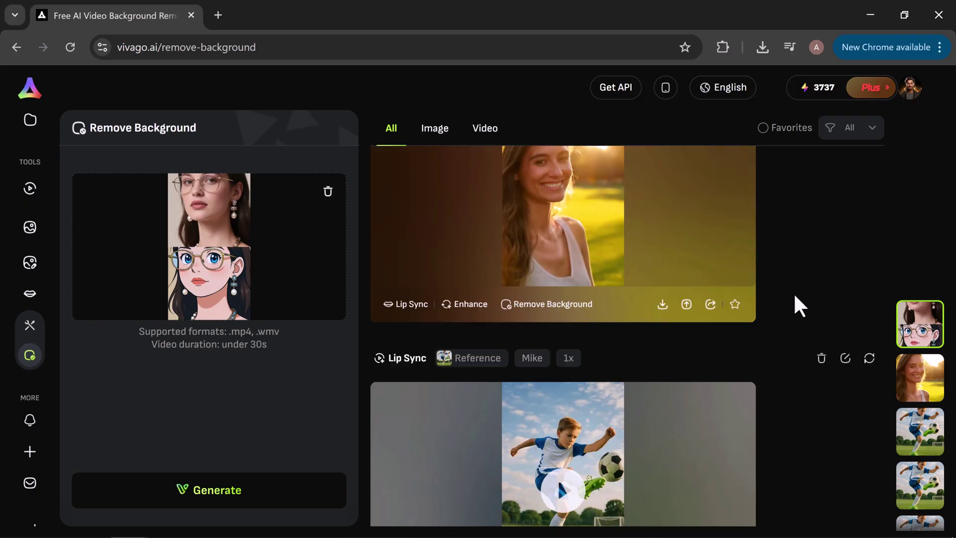
scroll(793, 292, "down", 3)
scroll(794, 292, "down", 2)
scroll(793, 293, "down", 3)
scroll(793, 292, "down", 2)
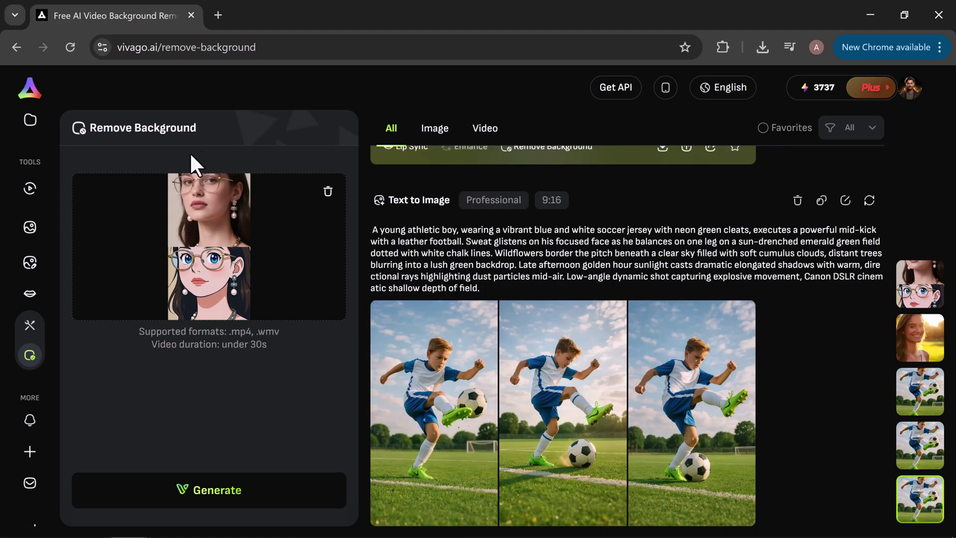
left_click(30, 191)
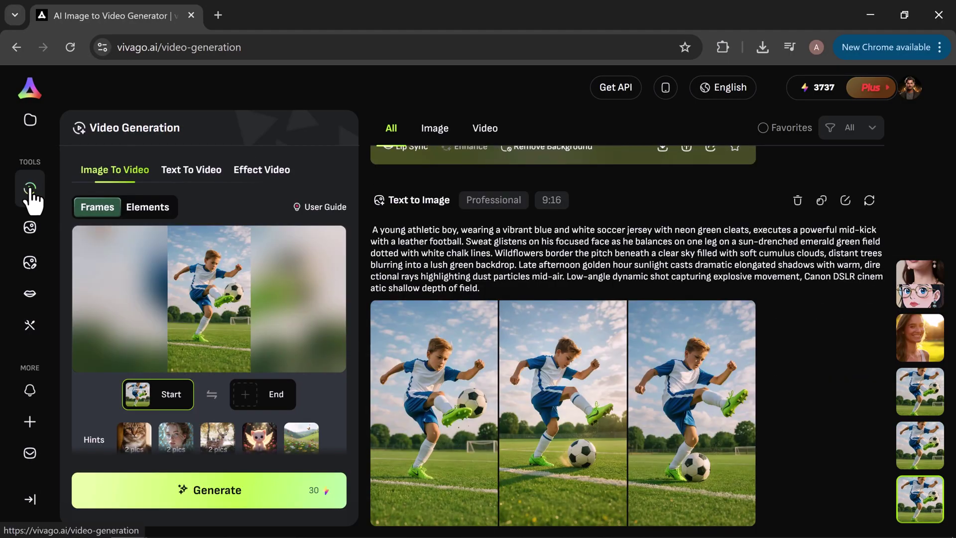
Step: Check the Assets library, then view and close the Kitten's Goldfish Bath post
left_click(30, 123)
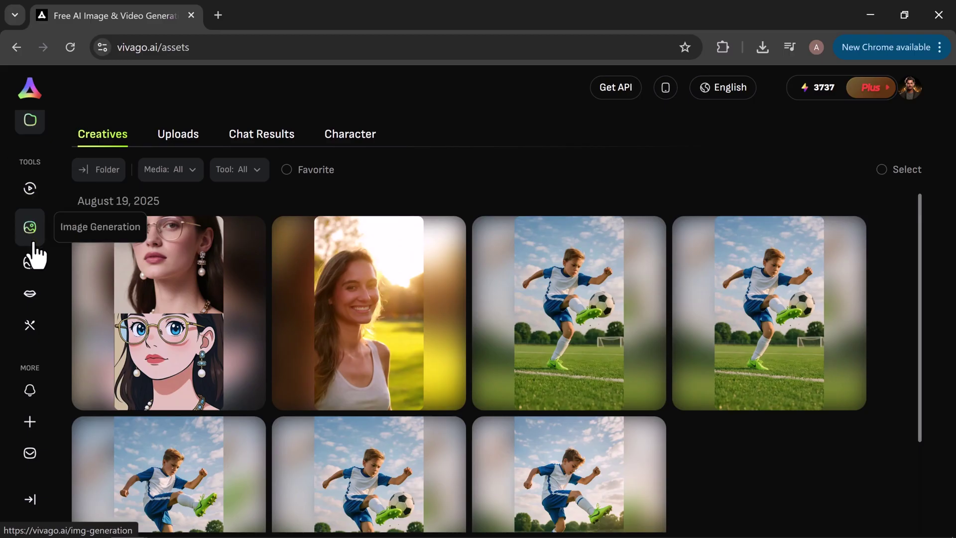
scroll(410, 249, "down", 3)
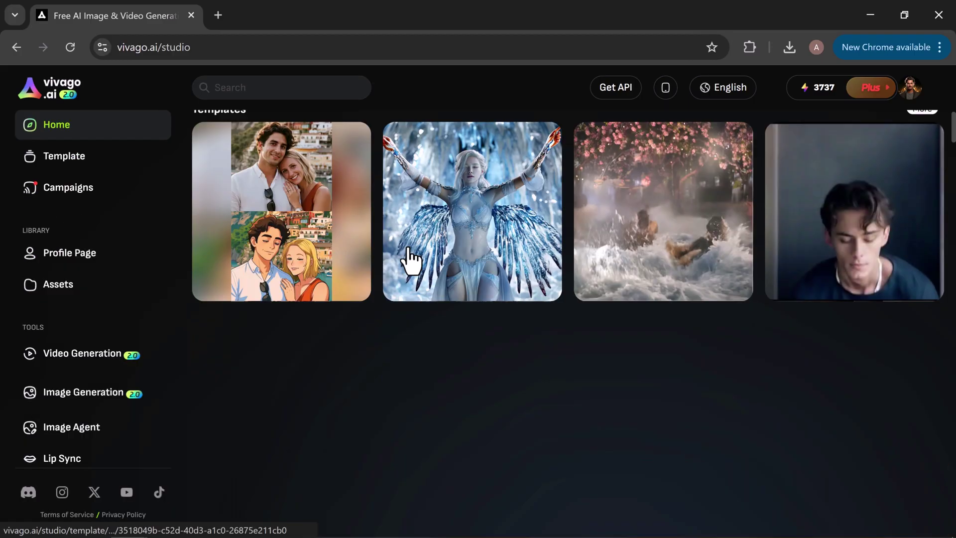
scroll(409, 260, "down", 5)
scroll(409, 259, "down", 3)
scroll(410, 262, "down", 2)
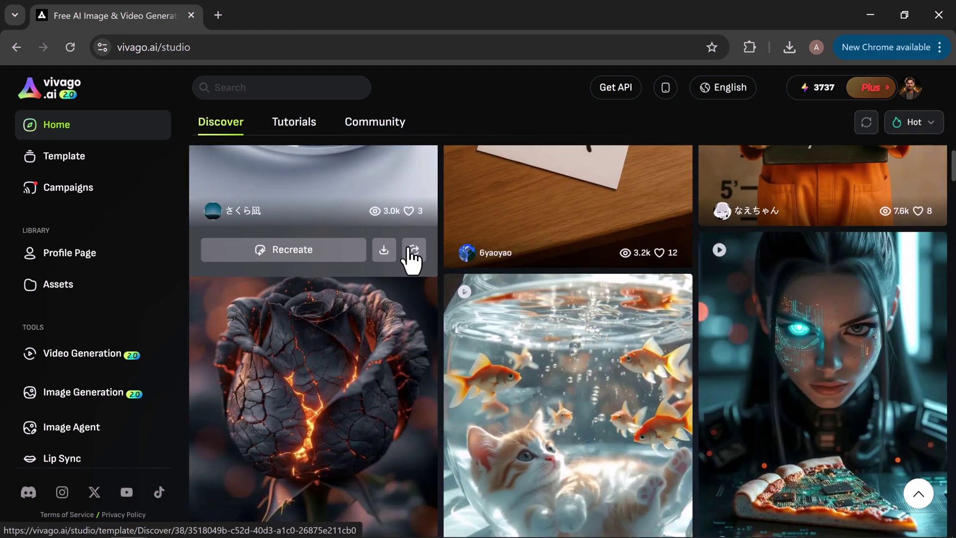
scroll(409, 260, "down", 2)
scroll(409, 260, "down", 1)
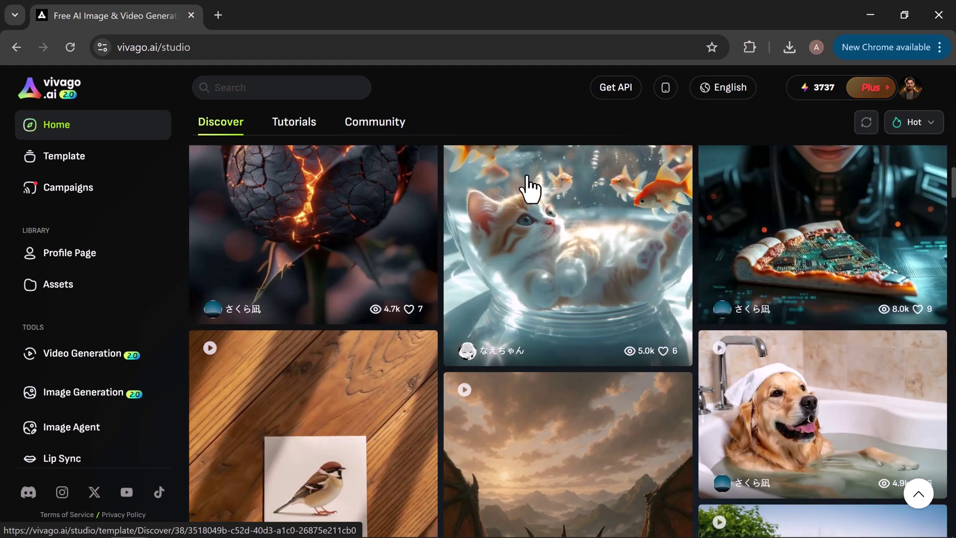
left_click(527, 263)
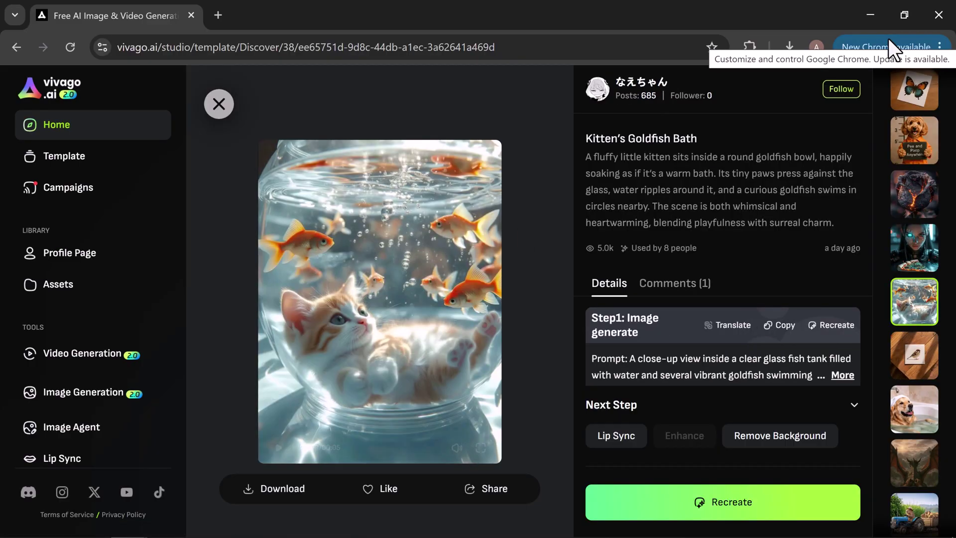
left_click(219, 103)
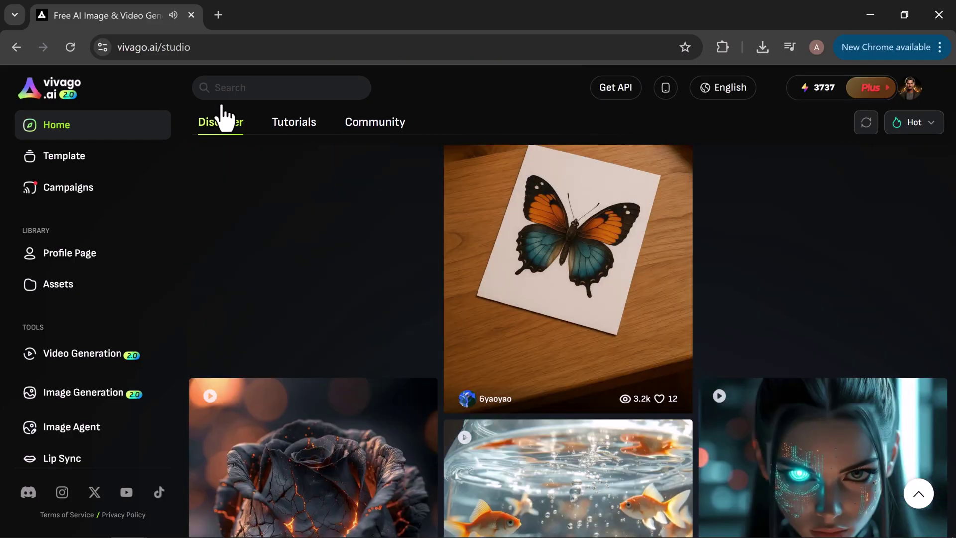
scroll(224, 117, "up", 1)
scroll(224, 117, "up", 2)
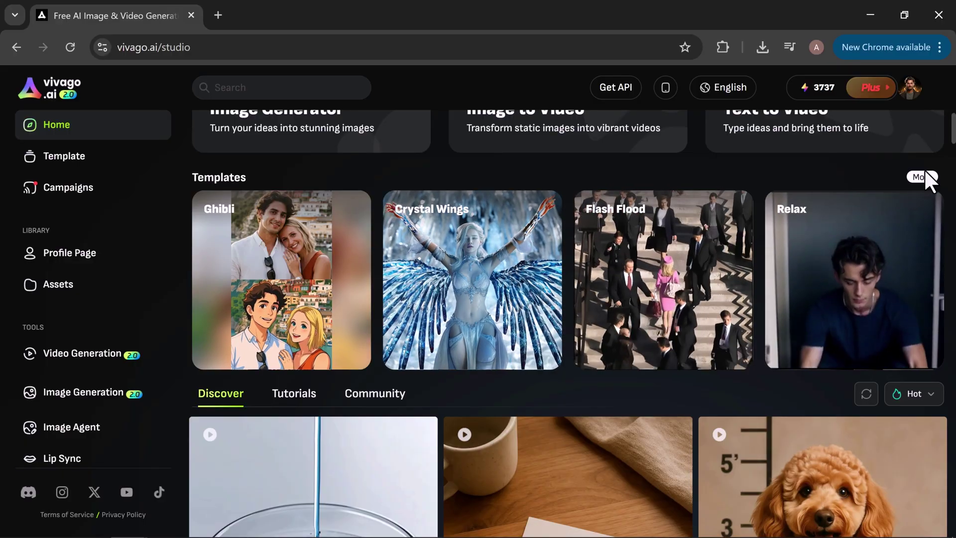
Step: Open the full Templates gallery via More beside the Templates row
left_click(923, 176)
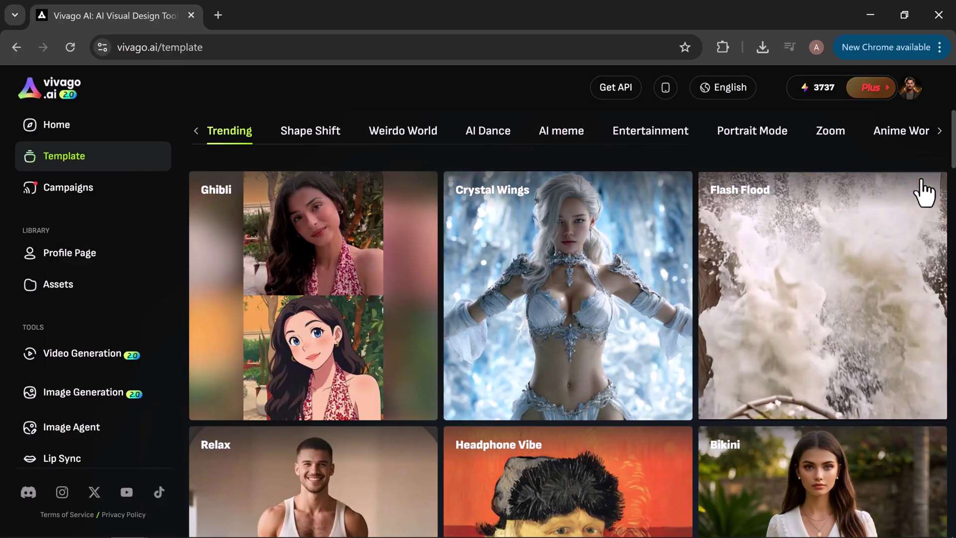
scroll(753, 265, "down", 3)
scroll(753, 265, "down", 1)
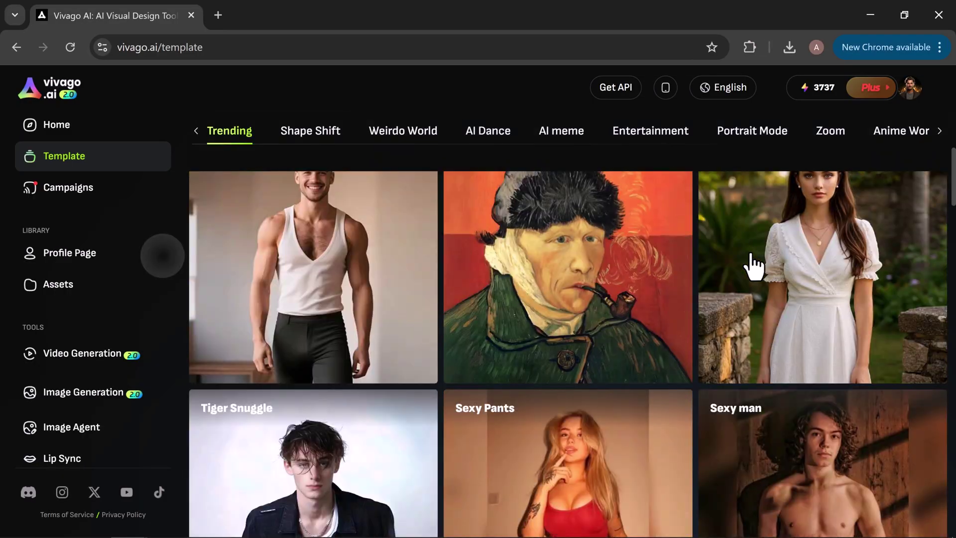
scroll(753, 265, "down", 1)
scroll(753, 266, "down", 3)
scroll(753, 265, "down", 3)
scroll(753, 265, "down", 2)
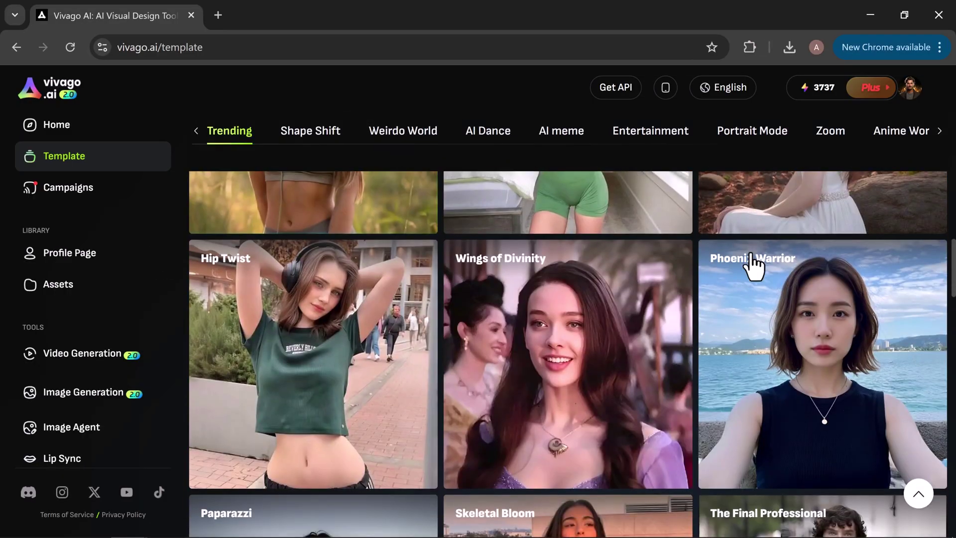
scroll(752, 266, "down", 4)
scroll(753, 265, "down", 3)
scroll(752, 265, "down", 2)
scroll(753, 265, "down", 2)
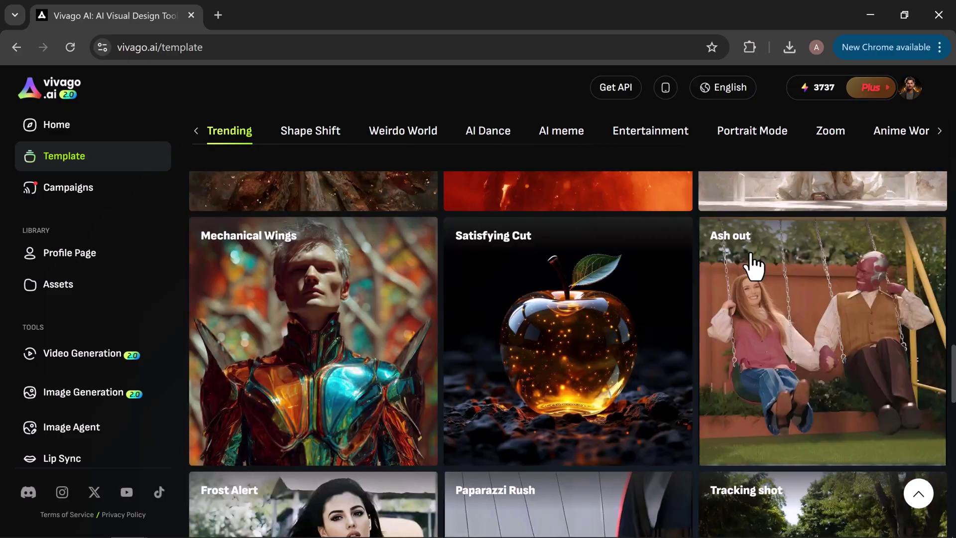
scroll(753, 266, "down", 1)
scroll(753, 264, "down", 2)
scroll(753, 266, "down", 1)
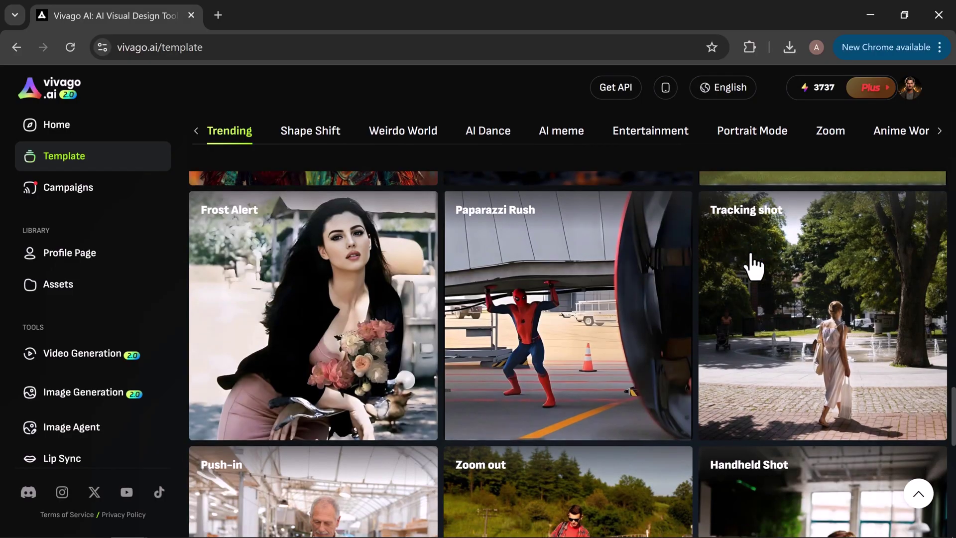
scroll(753, 265, "down", 2)
scroll(753, 265, "down", 1)
scroll(753, 265, "down", 1)
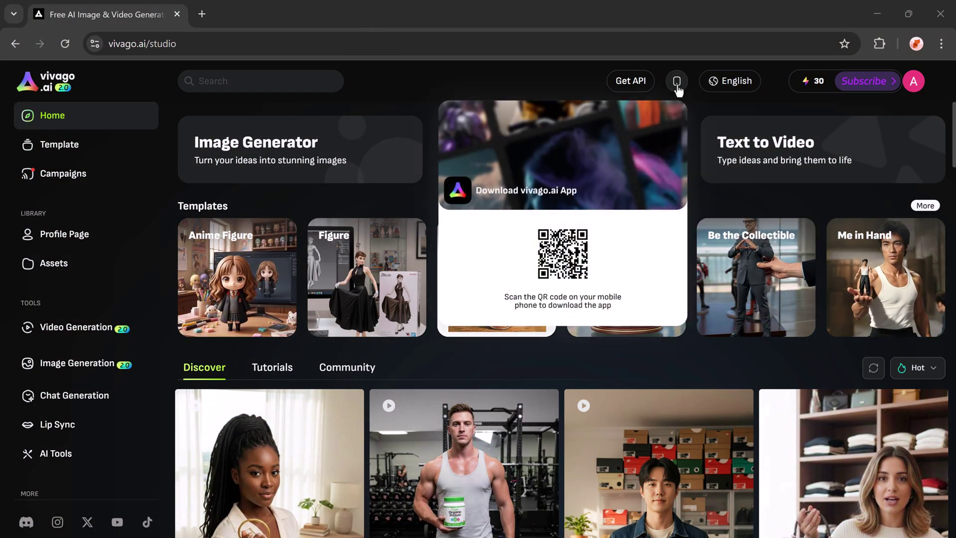
mouse_move(665, 87)
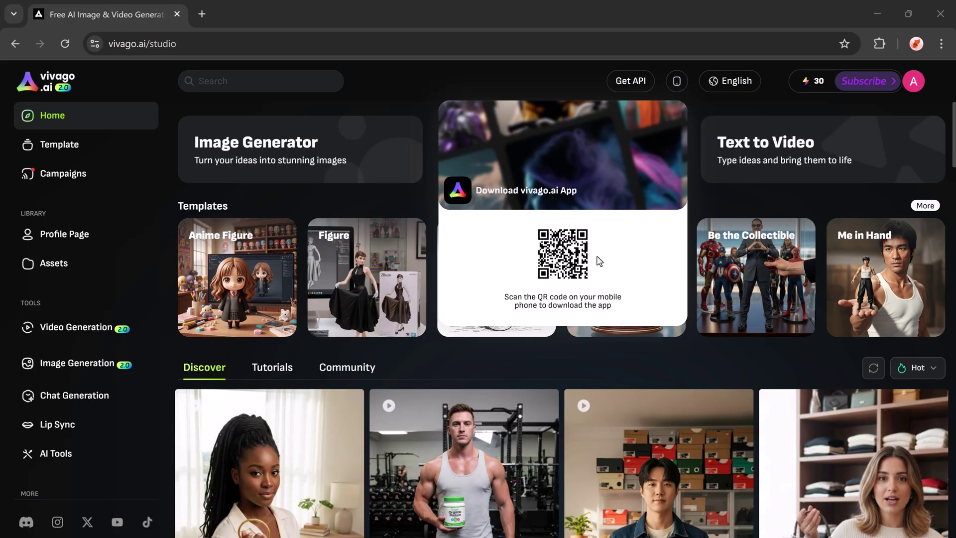
Step: Compare Monthly and Yearly plan pricing, leaving Monthly prices shown
left_click(860, 82)
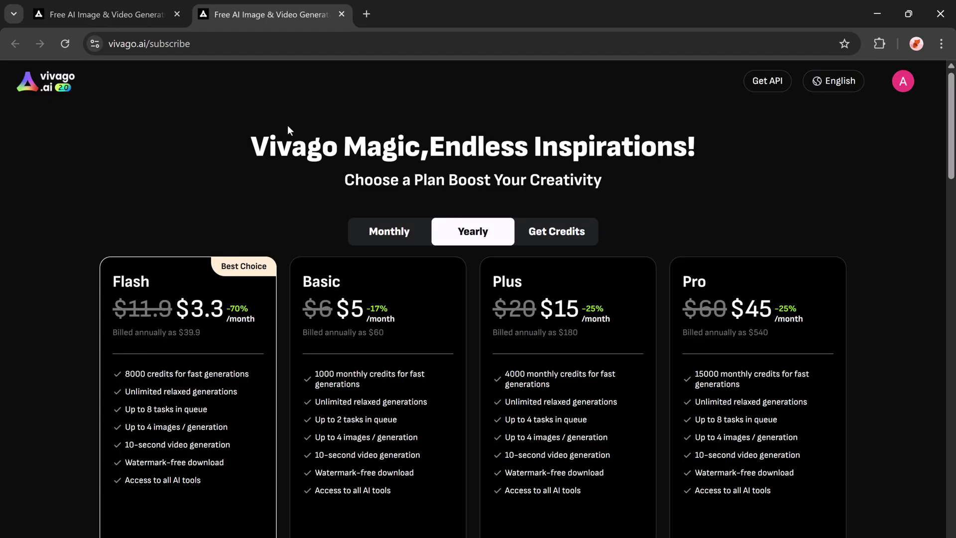
left_click(384, 239)
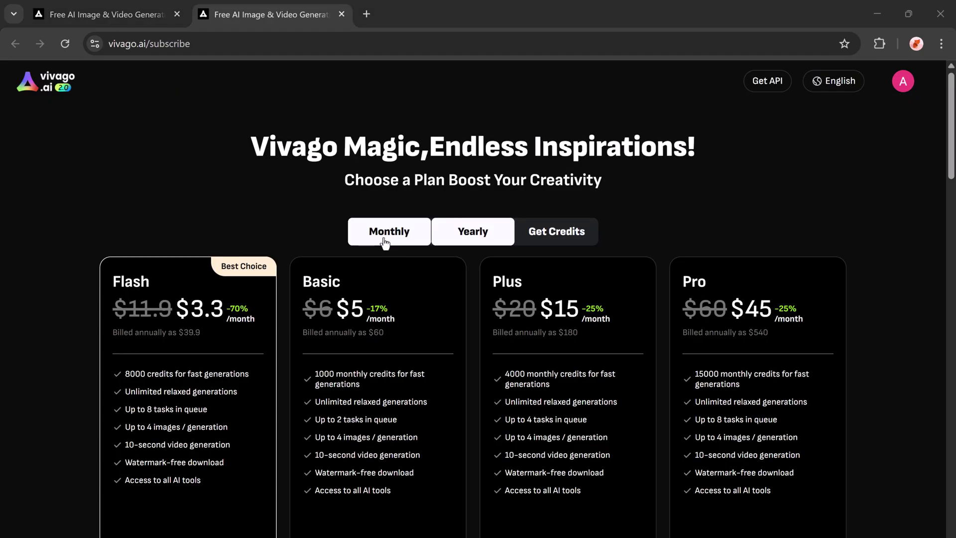
left_click(496, 241)
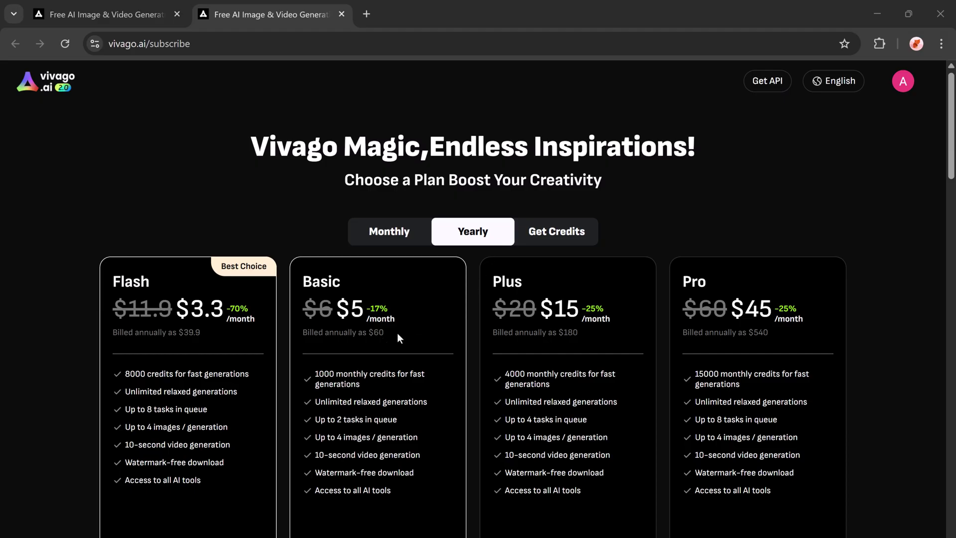
scroll(343, 338, "down", 1)
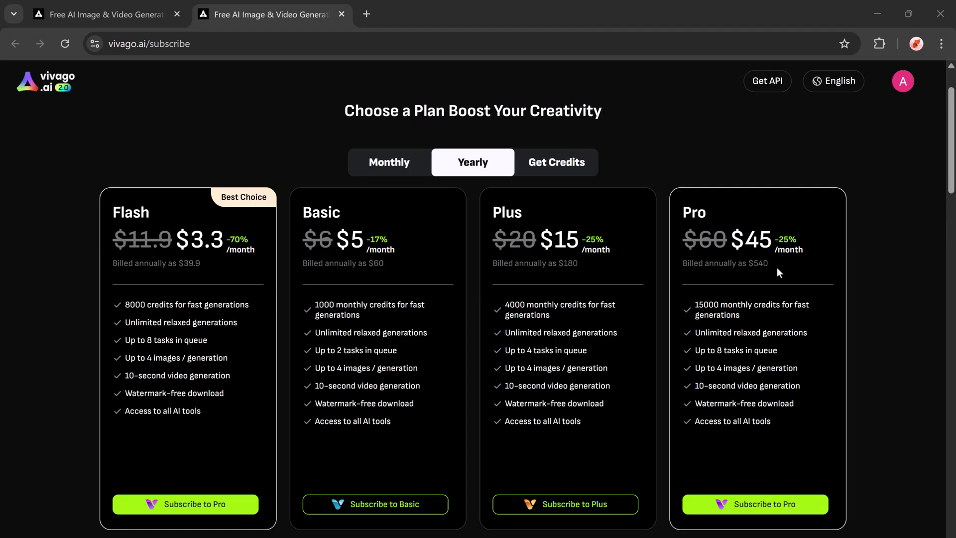
left_click(389, 162)
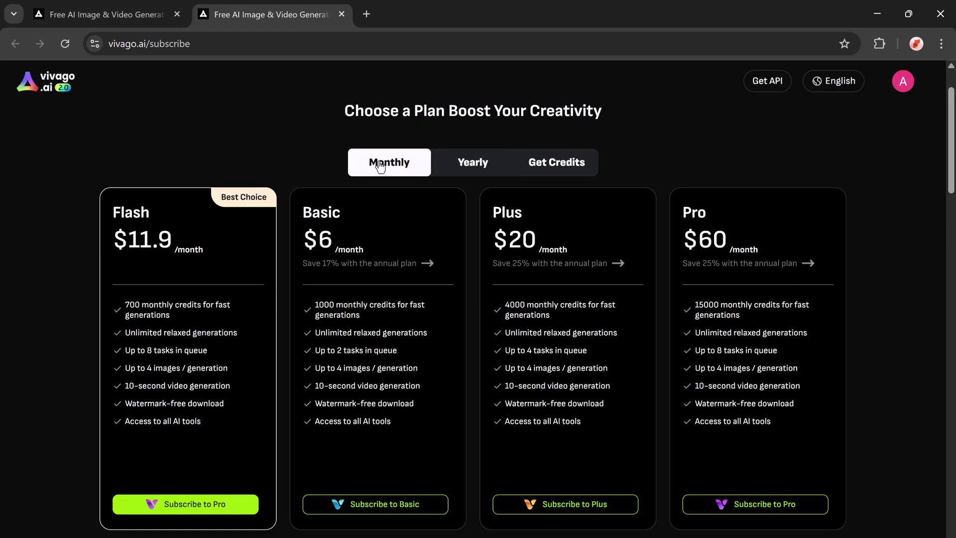